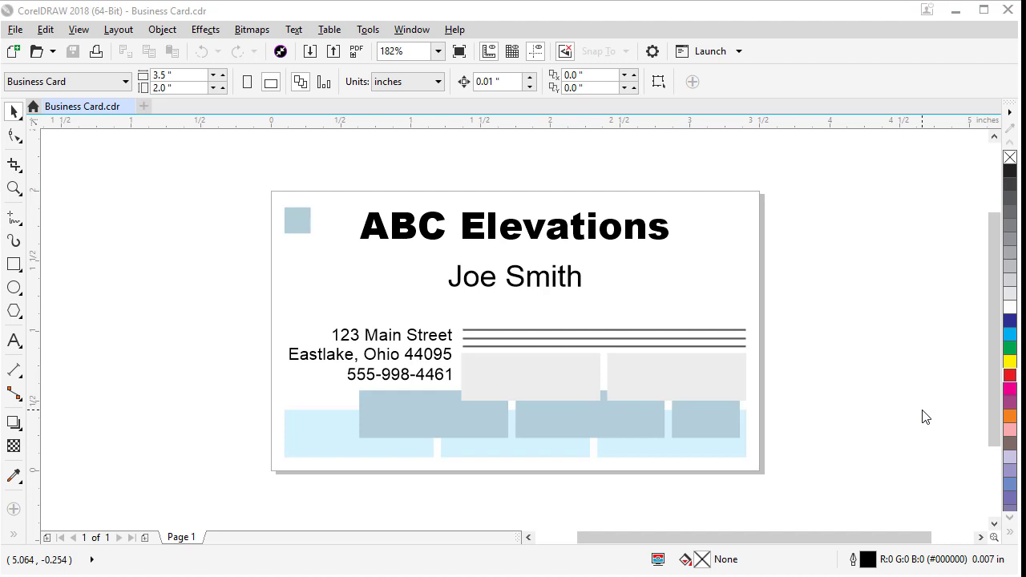
# Close the current card and create a new document with the Business Card page size
pyautogui.hotkey('ctrl', 'F4')
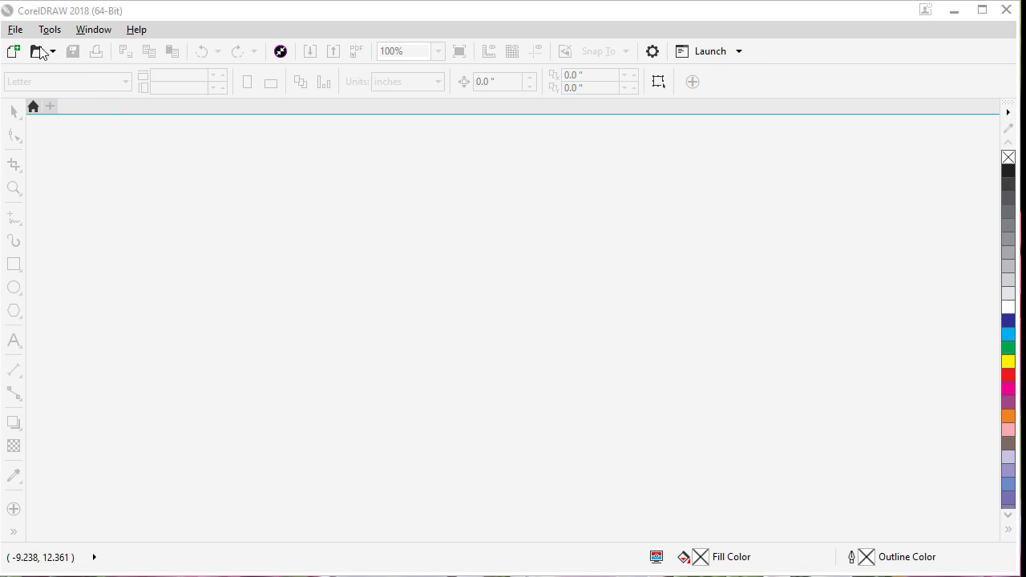
pyautogui.click(15, 30)
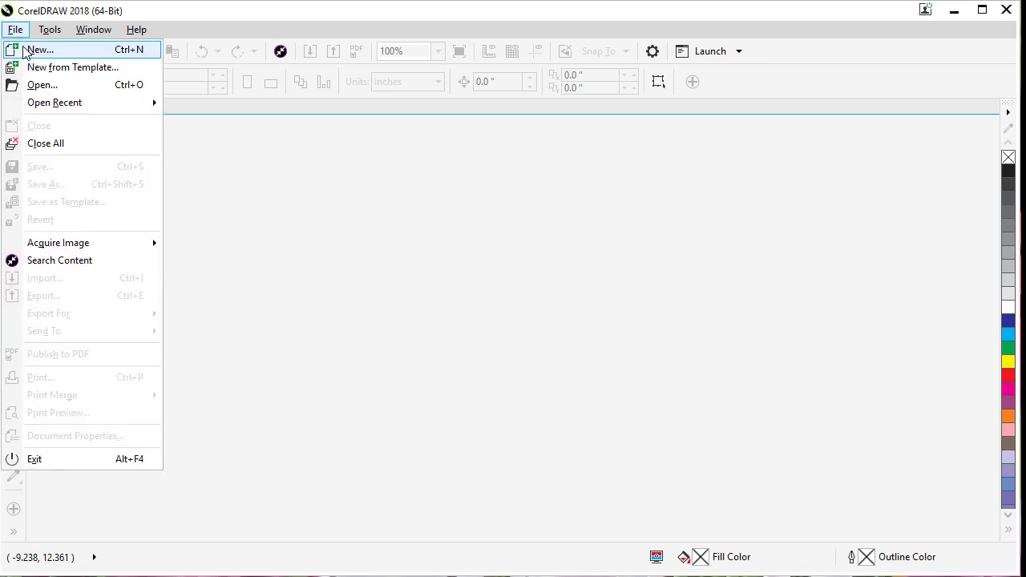
pyautogui.click(166, 30)
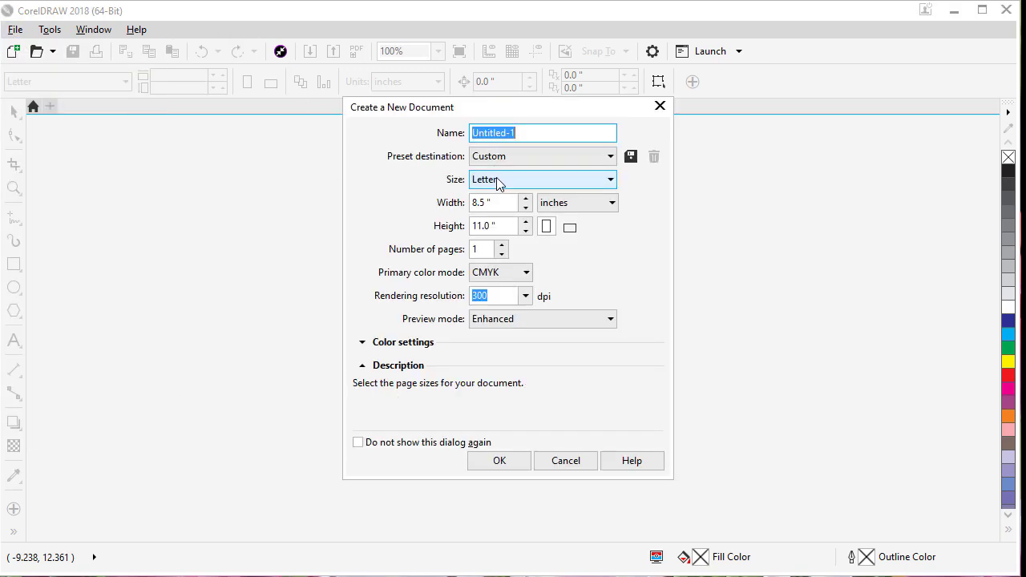
pyautogui.click(497, 179)
pyautogui.click(505, 215)
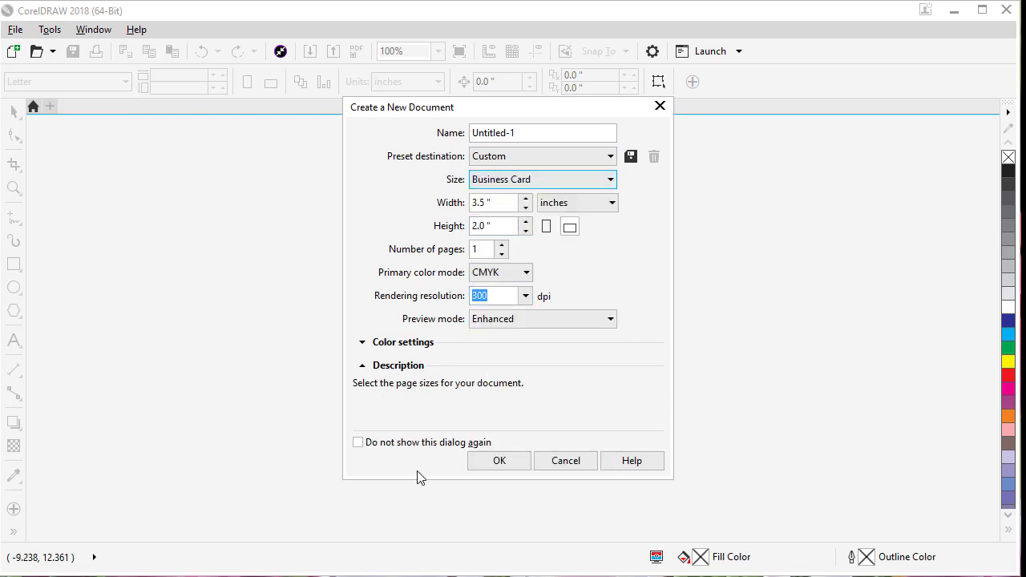
pyautogui.click(491, 461)
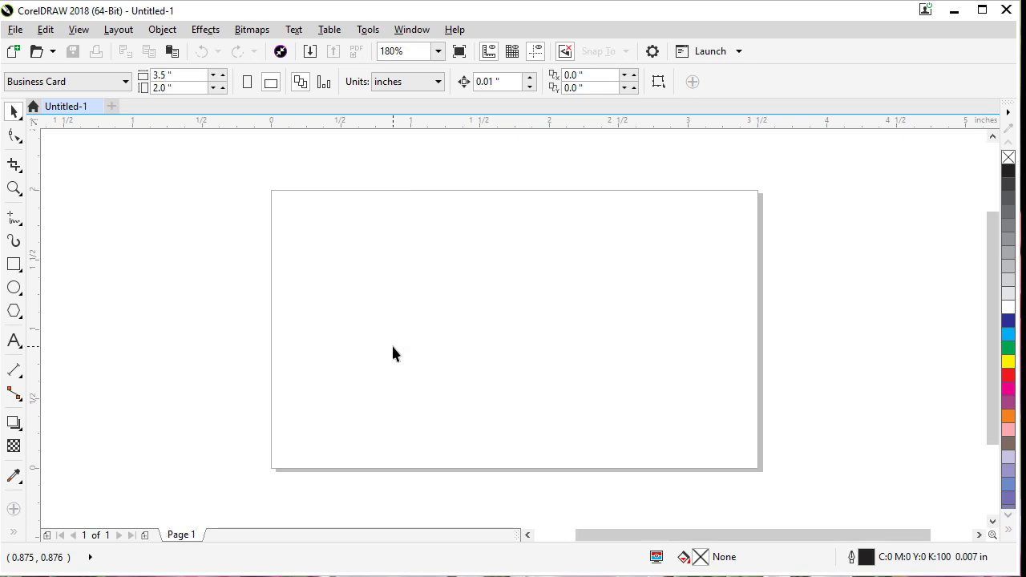
# Import Business Card.cdr and place it centred on the page
pyautogui.click(15, 29)
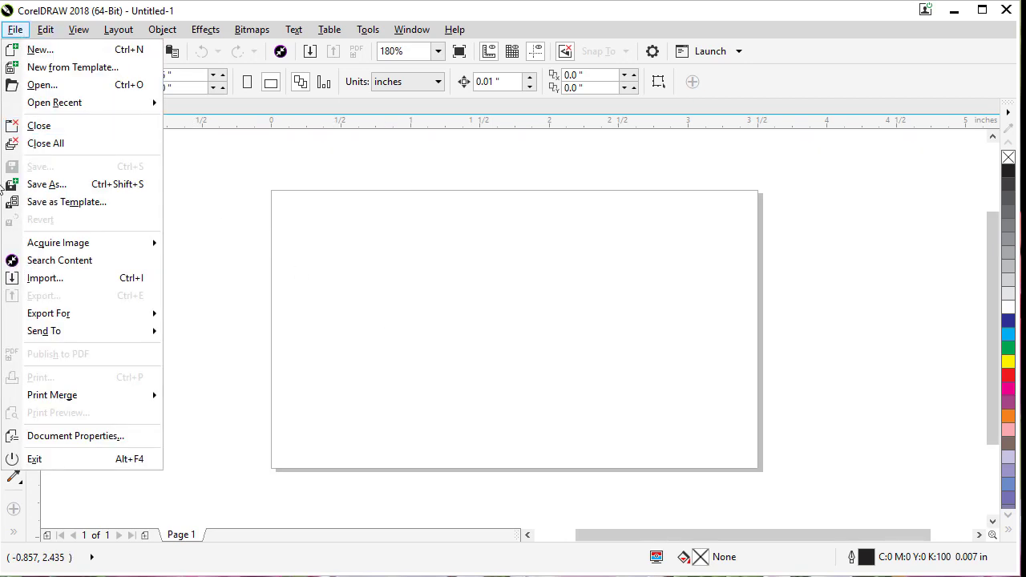
pyautogui.click(24, 278)
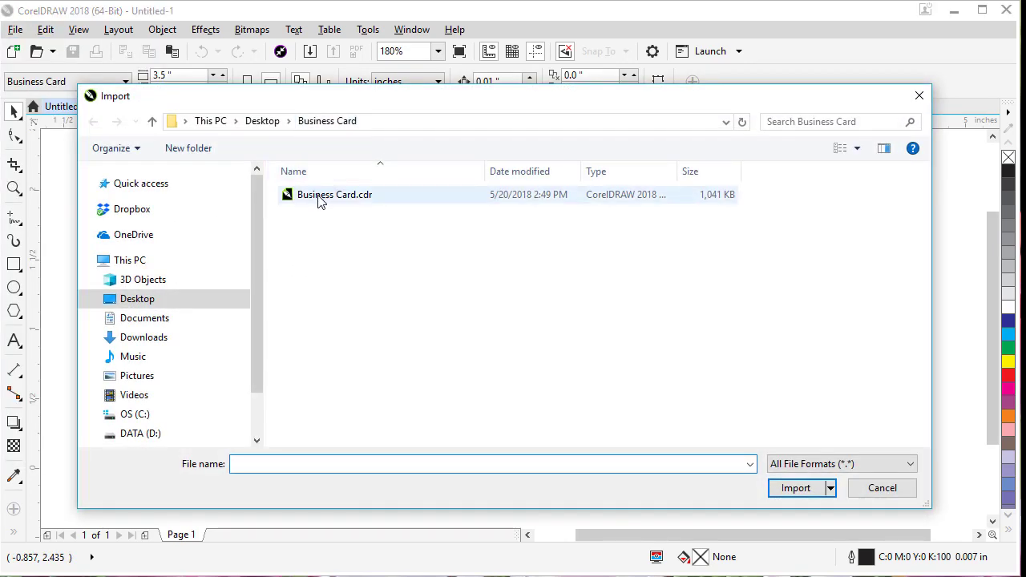
pyautogui.click(318, 198)
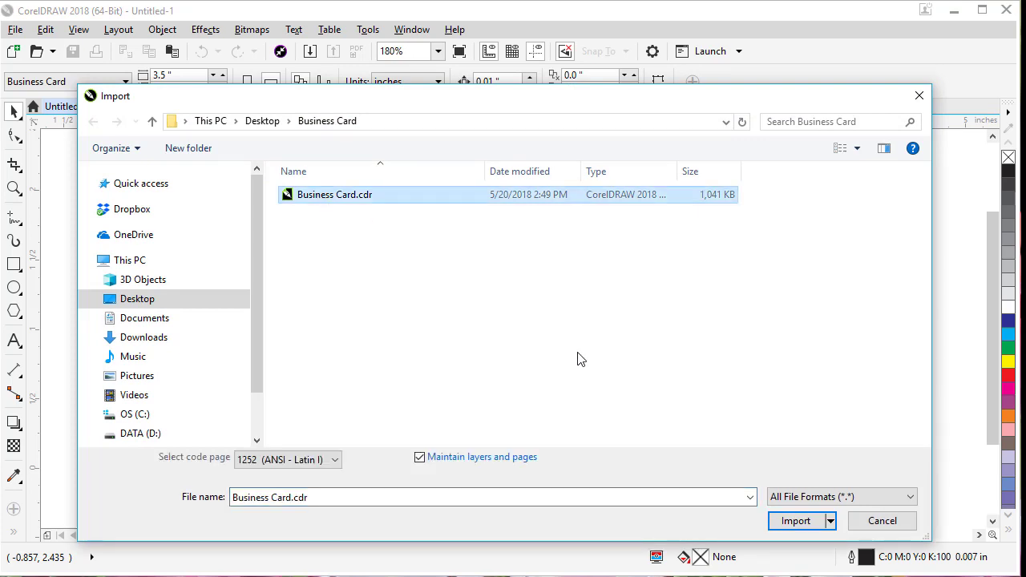
pyautogui.click(795, 522)
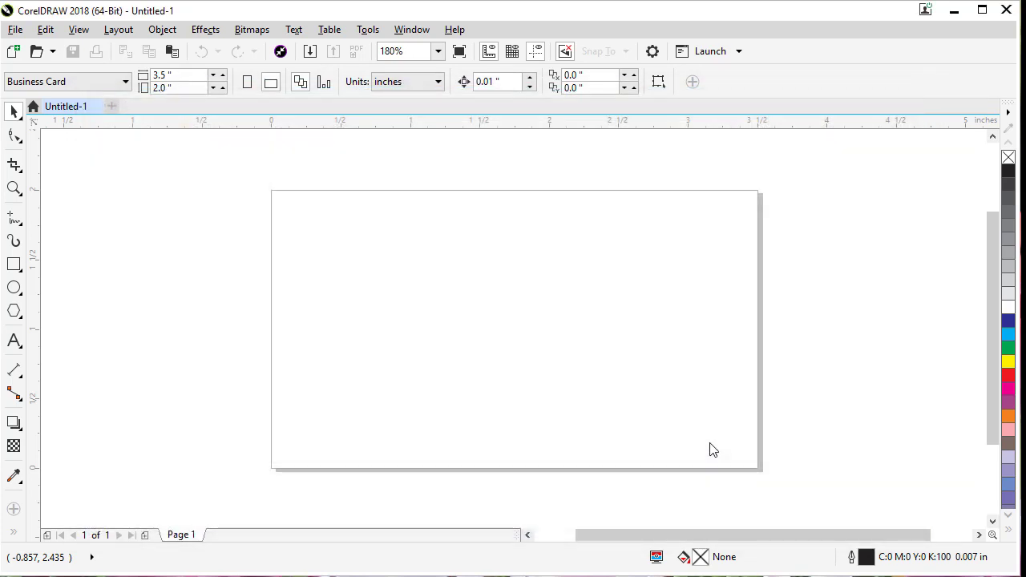
pyautogui.press('Return')
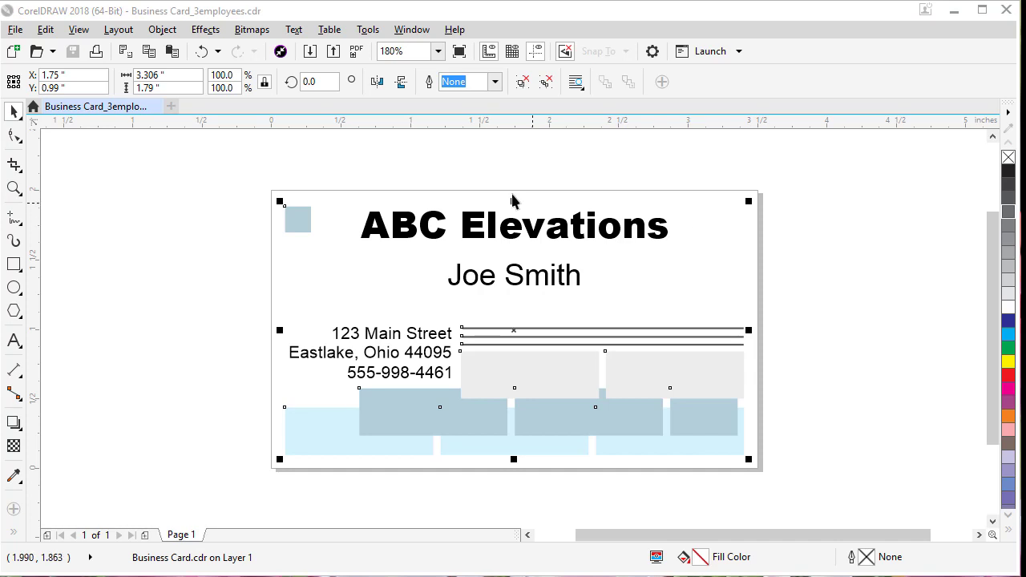
# Show the Object Manager docker via Window > Dockers
pyautogui.click(423, 30)
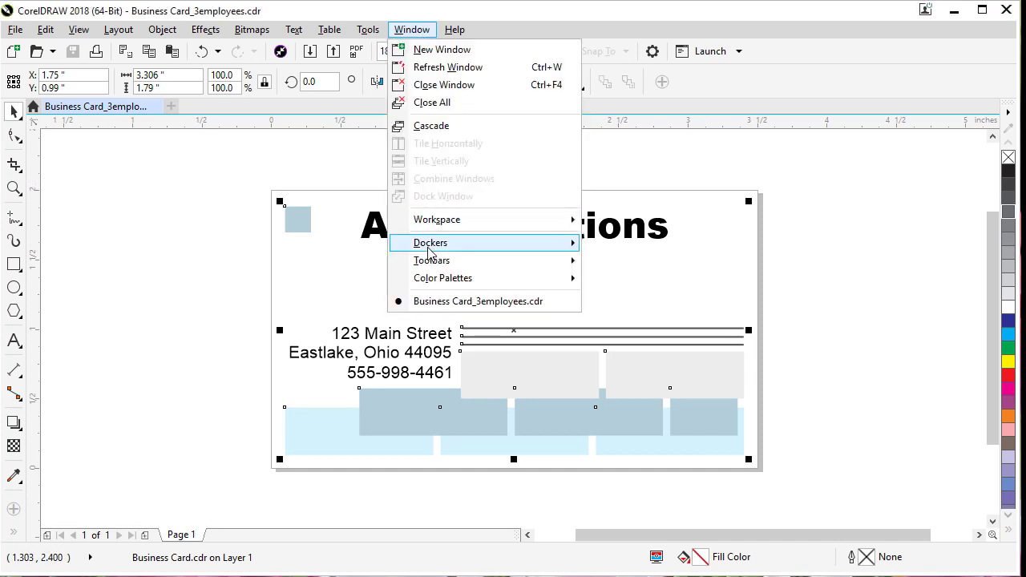
pyautogui.moveTo(433, 243)
pyautogui.click(623, 262)
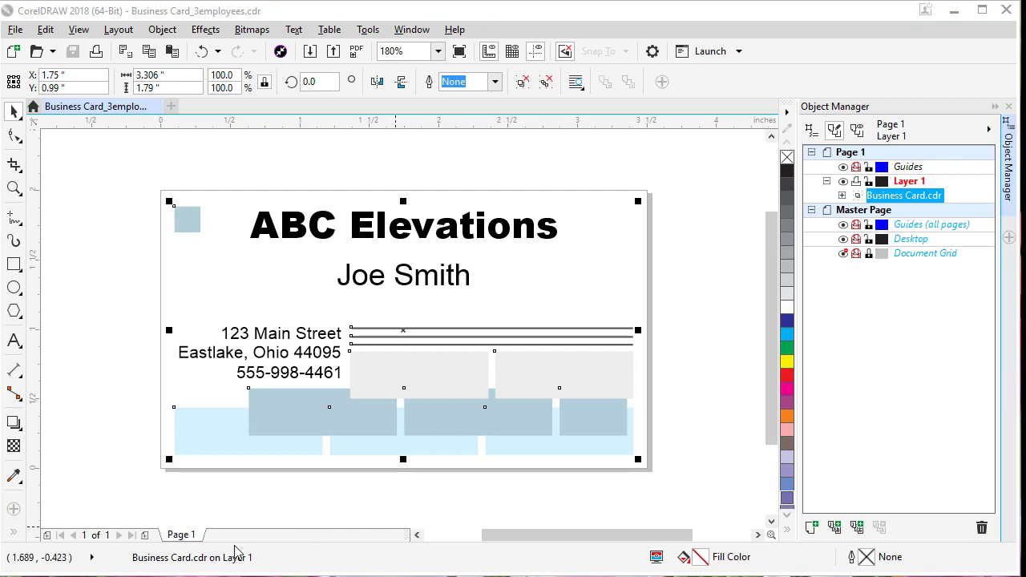
# Add Page 2 and insert Page 3 after it, then return to Page 1
pyautogui.click(145, 535)
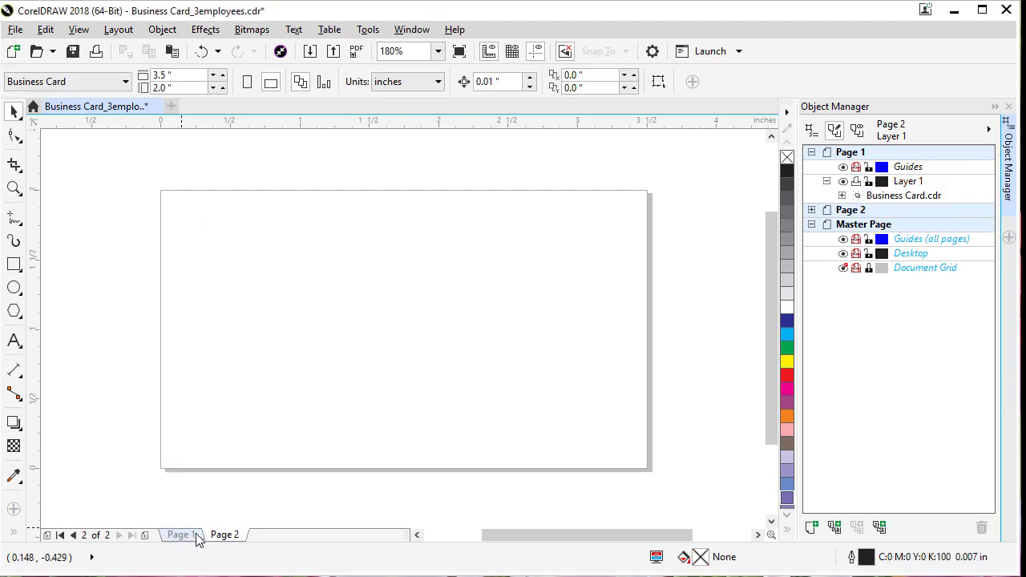
pyautogui.rightClick(223, 542)
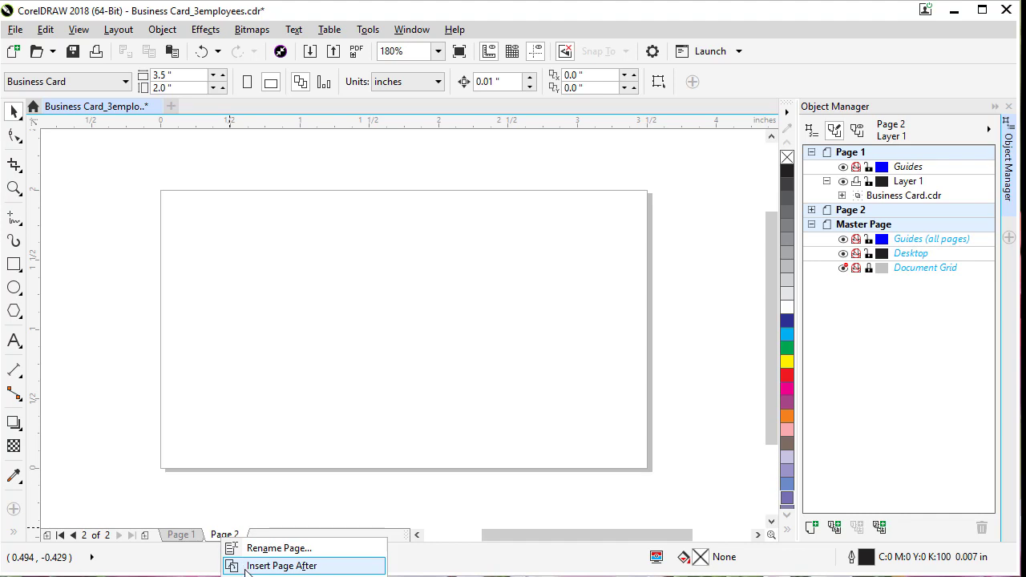
pyautogui.click(246, 567)
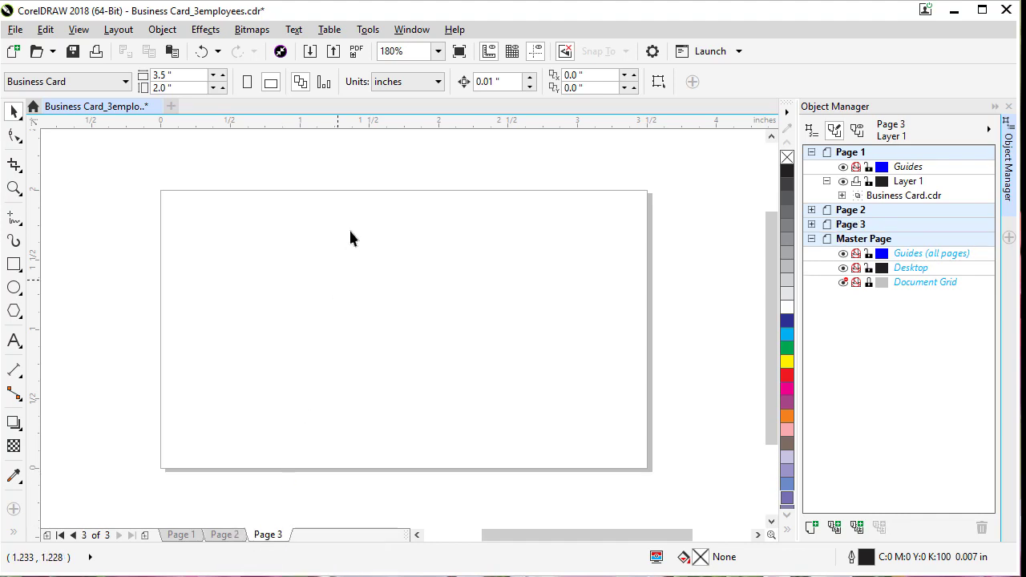
pyautogui.click(119, 30)
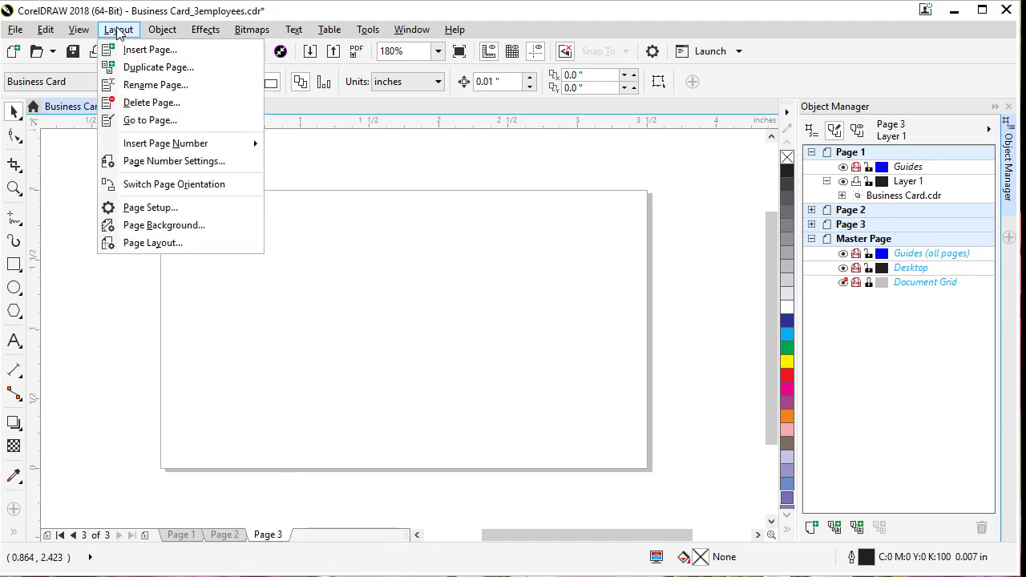
pyautogui.click(164, 526)
pyautogui.click(180, 535)
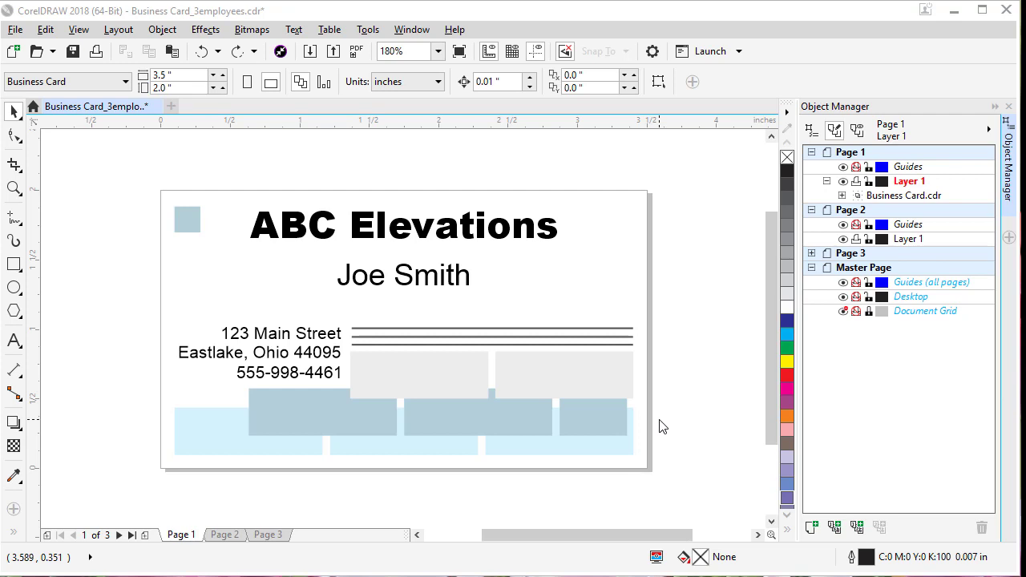
# Ungroup the imported card so its texts are separate objects, then deselect
pyautogui.click(562, 384)
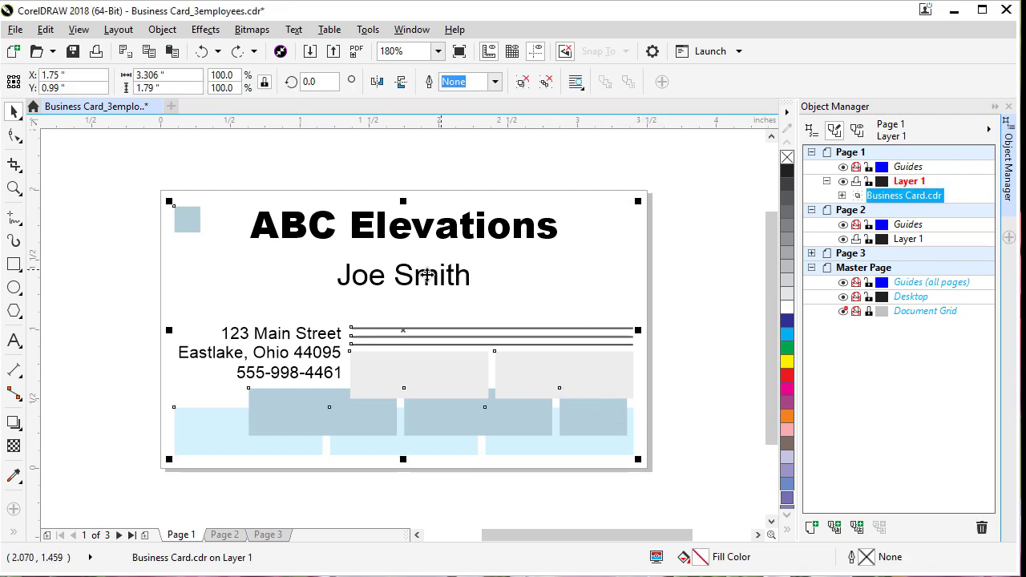
pyautogui.click(523, 83)
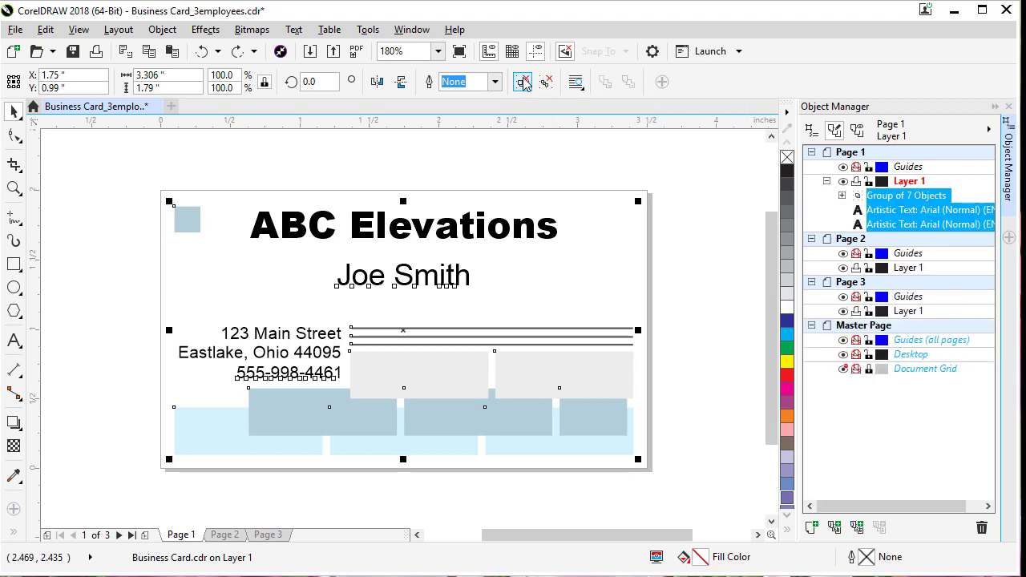
pyautogui.click(741, 233)
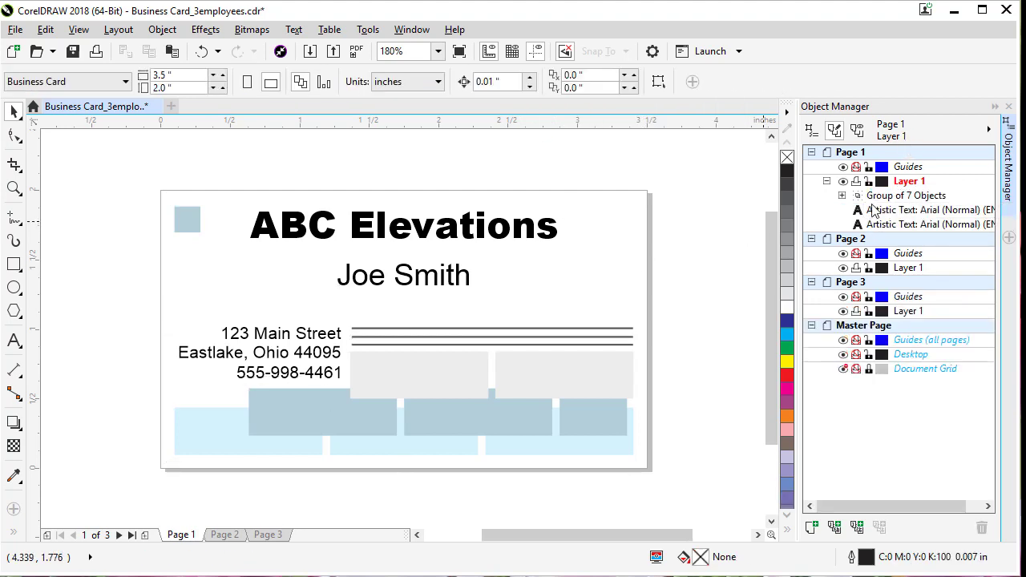
# Add two new layers on Page 1 named Name and Phone
pyautogui.click(810, 528)
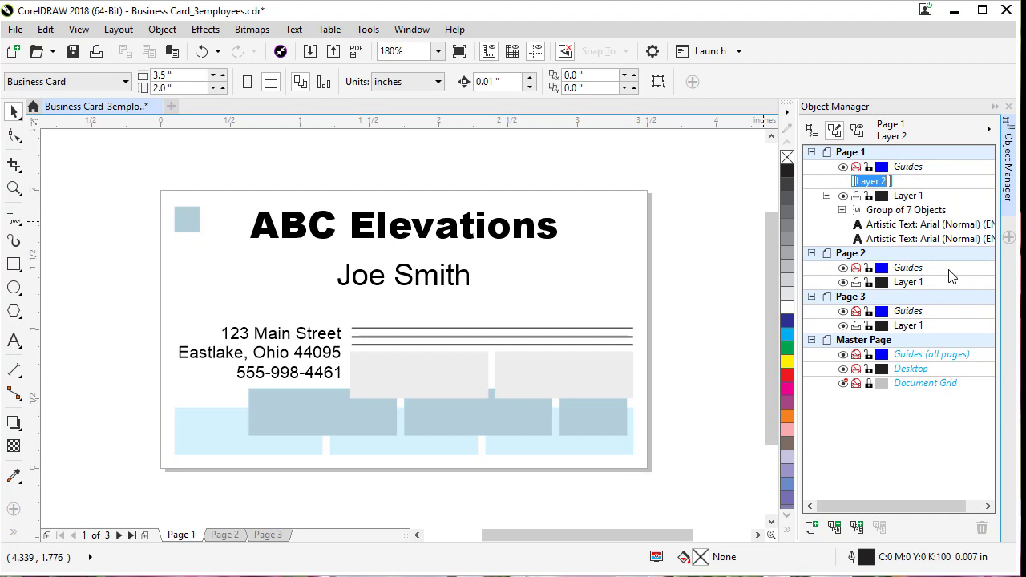
pyautogui.write('Name')
pyautogui.press('Return')
pyautogui.click(809, 528)
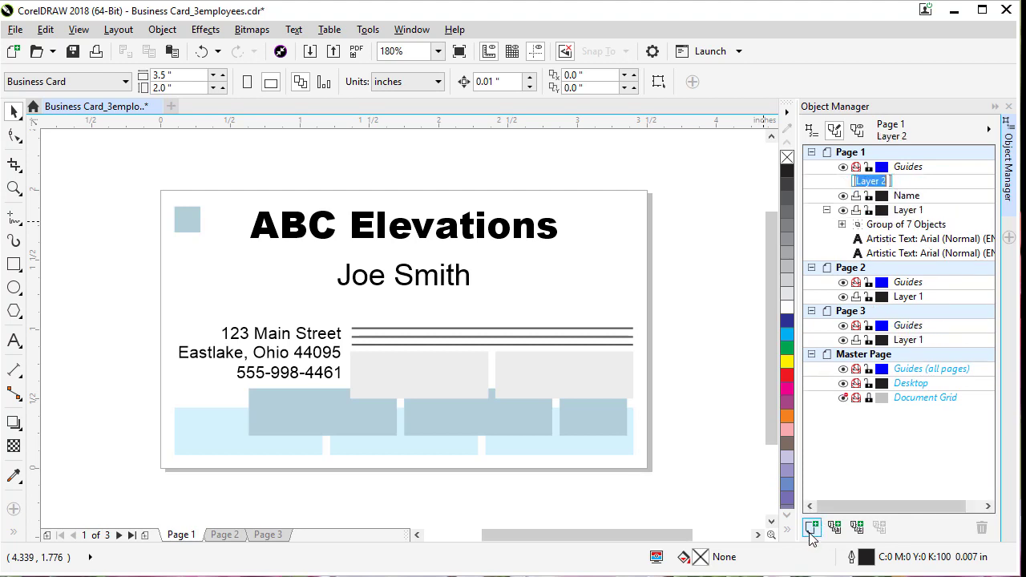
pyautogui.write('Phone')
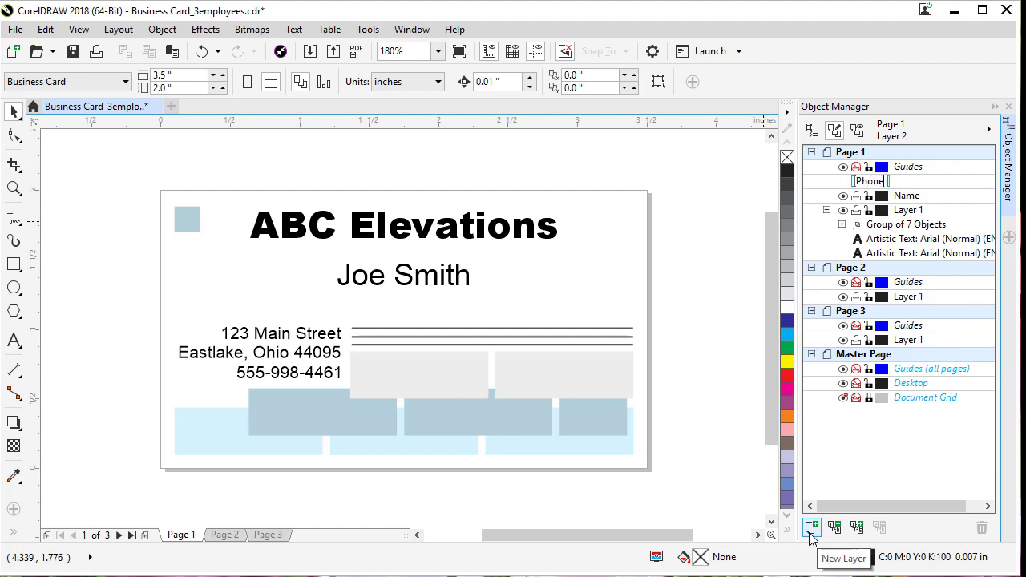
pyautogui.press('Return')
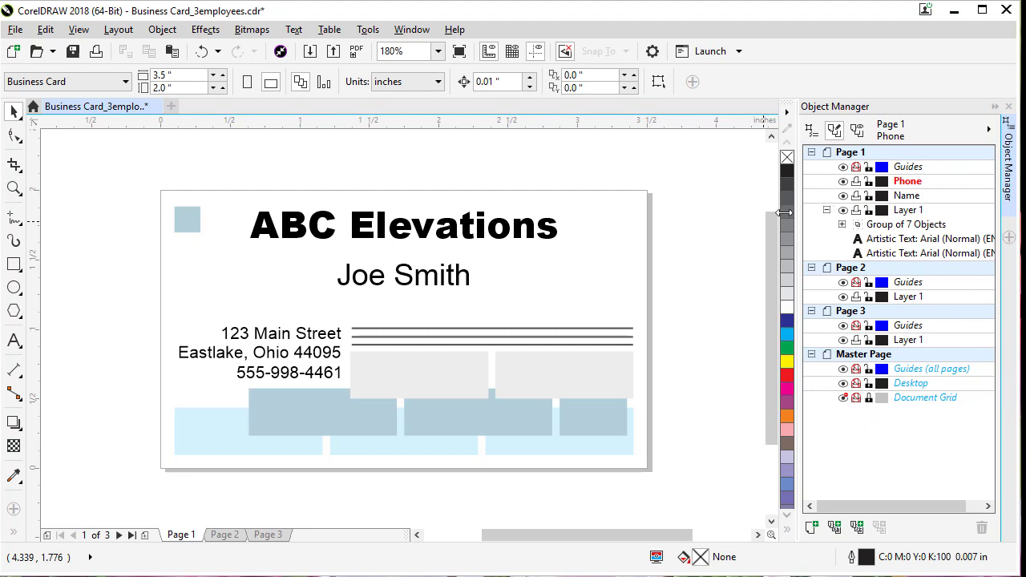
# Move the name text onto the Name layer and the phone number onto Phone, with Name above Phone
pyautogui.click(407, 277)
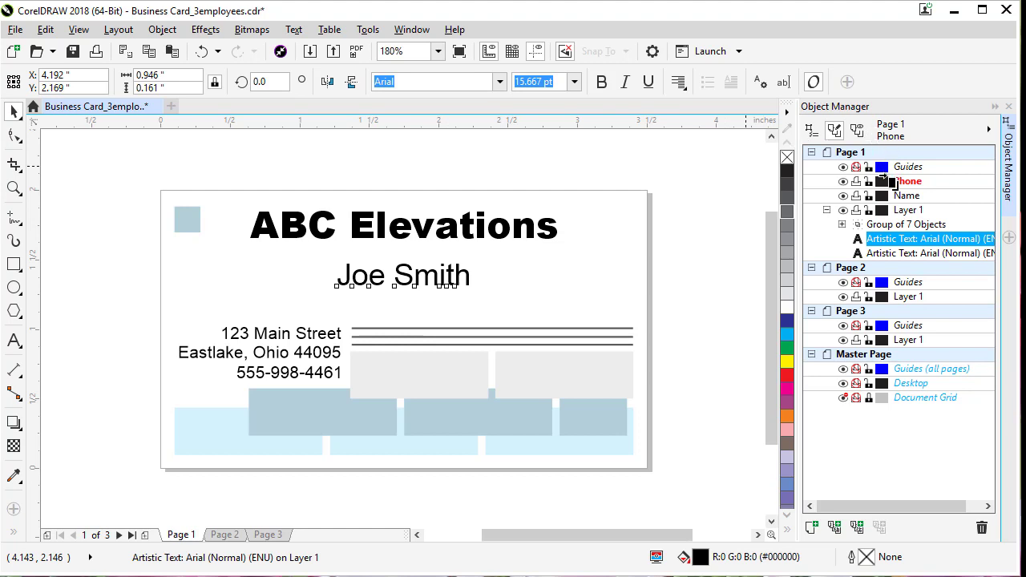
pyautogui.moveTo(884, 177); pyautogui.dragTo(901, 198)
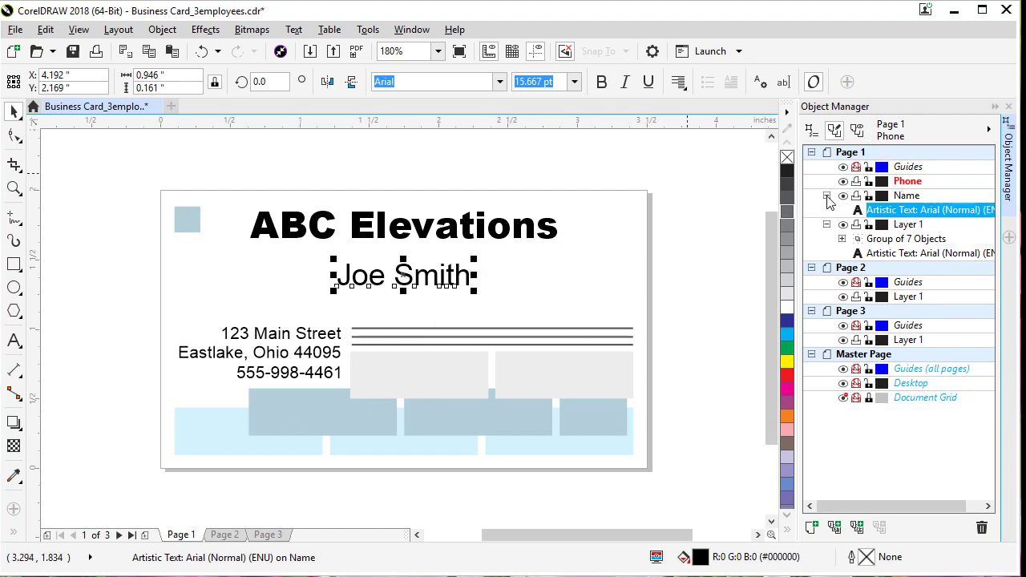
pyautogui.click(298, 376)
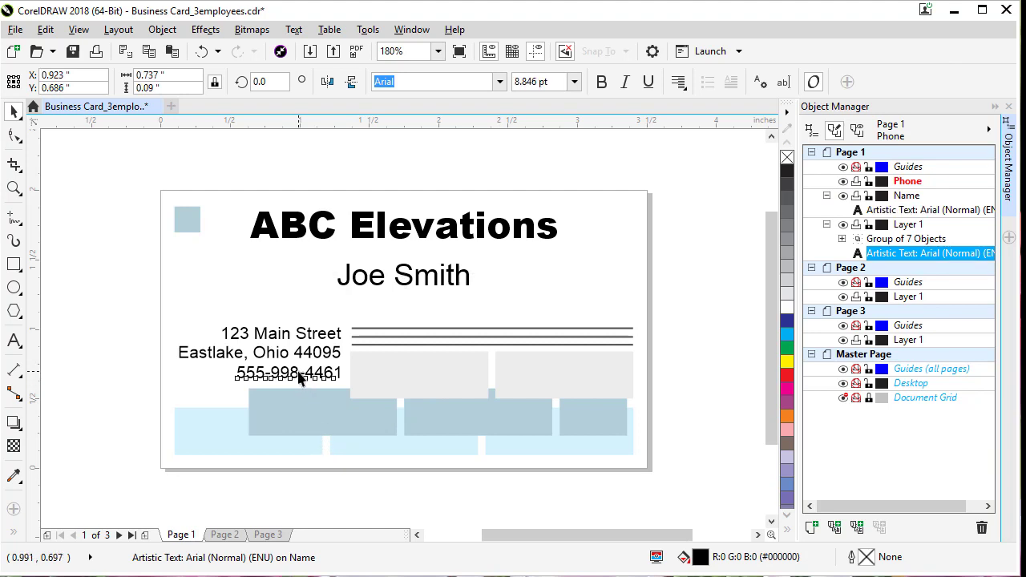
pyautogui.moveTo(298, 376); pyautogui.dragTo(902, 182)
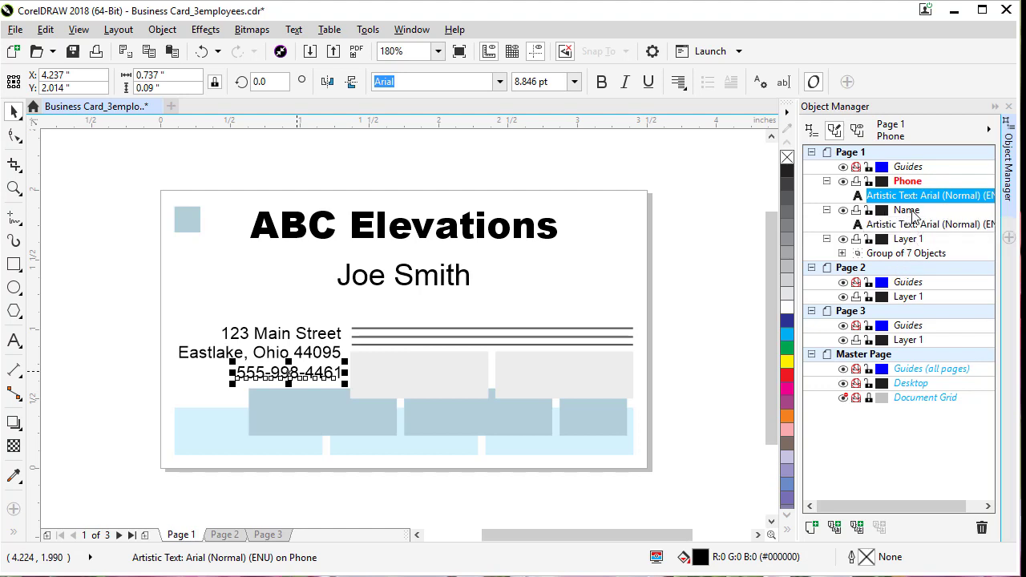
pyautogui.moveTo(913, 212); pyautogui.dragTo(927, 181)
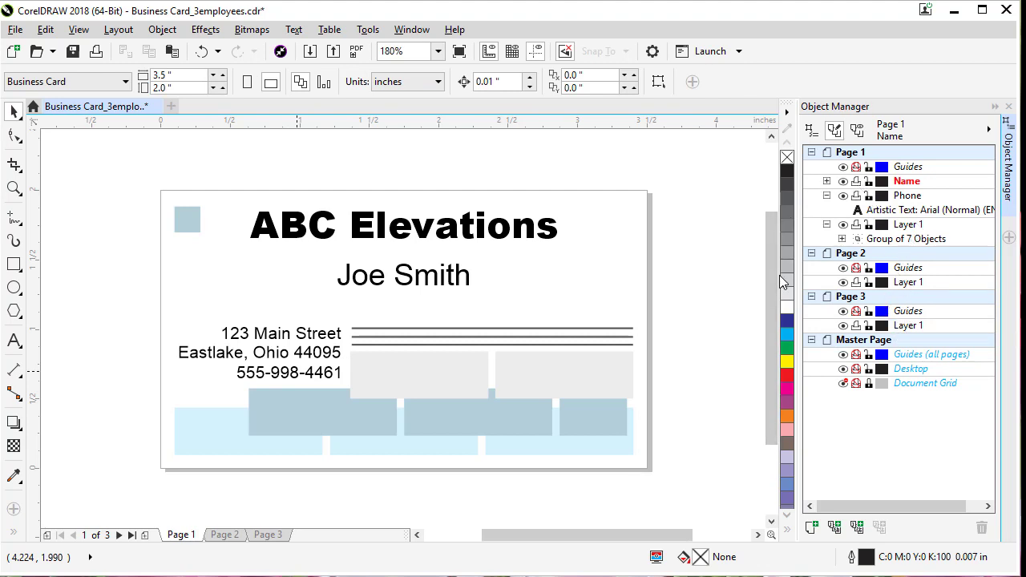
# Create a master layer named Company and move the group of 7 design objects onto it
pyautogui.click(926, 383)
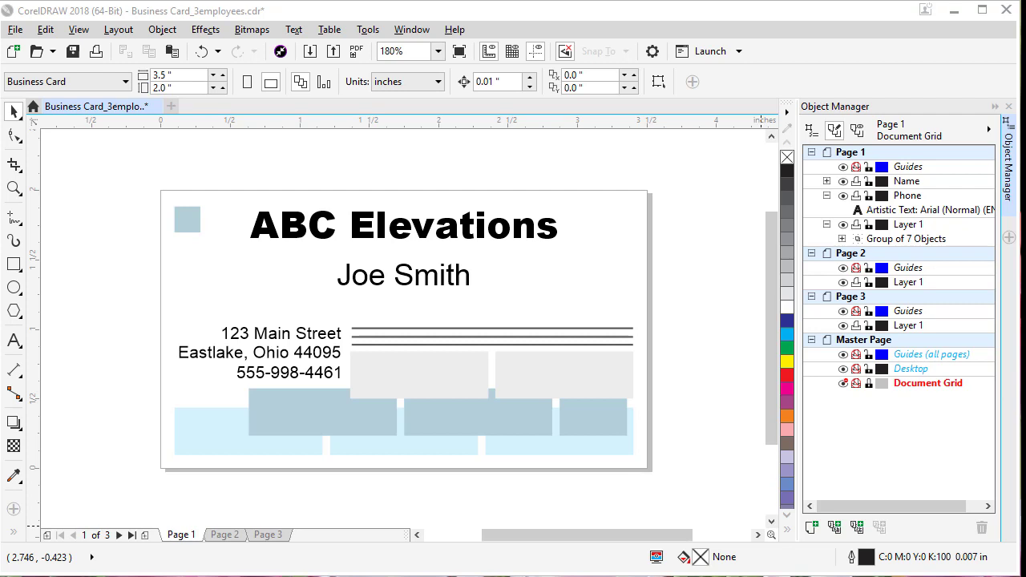
pyautogui.click(834, 527)
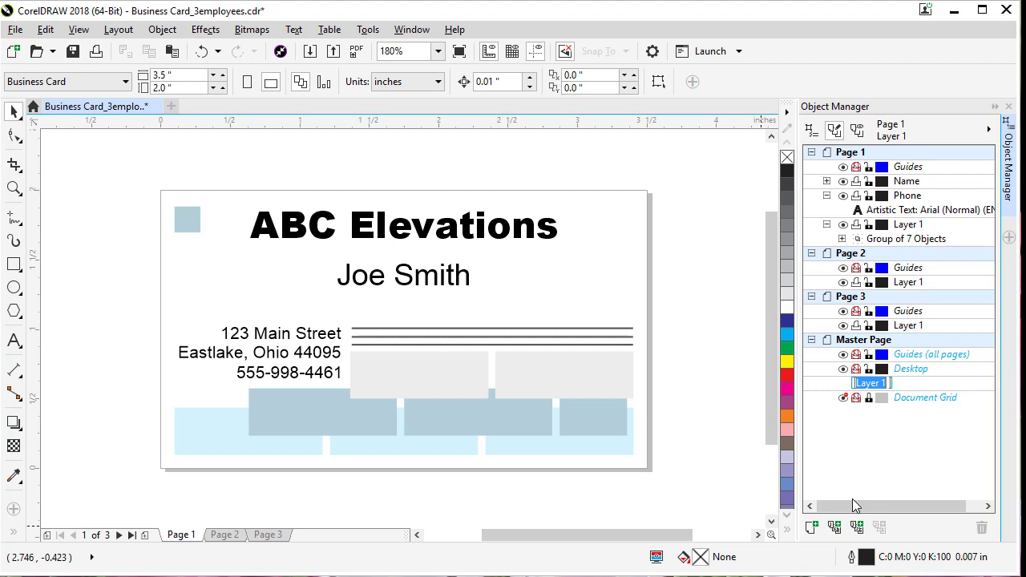
pyautogui.write('Ca')
pyautogui.press('BackSpace')
pyautogui.write('ompany')
pyautogui.click(904, 435)
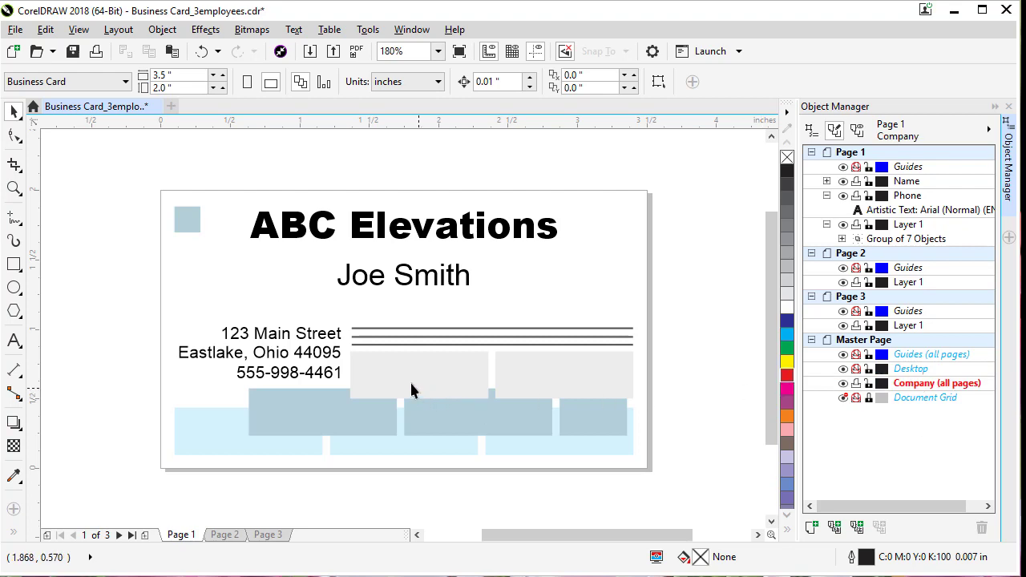
pyautogui.click(385, 229)
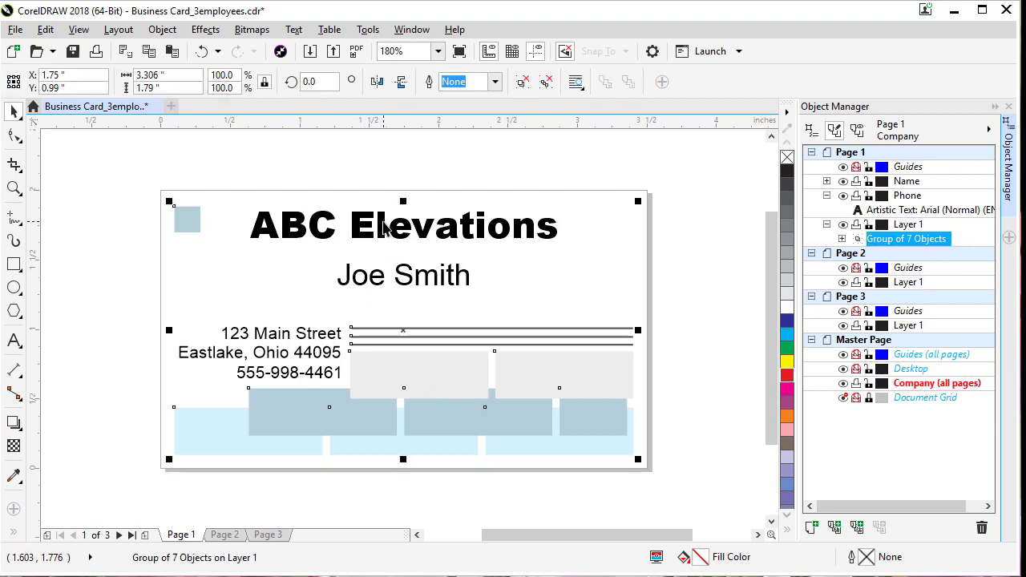
pyautogui.moveTo(385, 229); pyautogui.dragTo(910, 390)
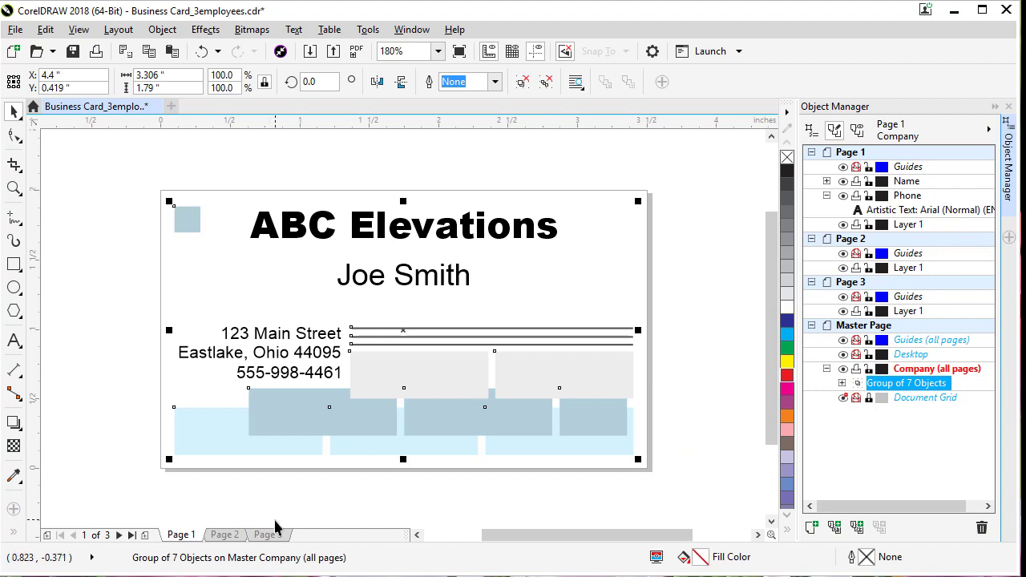
pyautogui.click(222, 538)
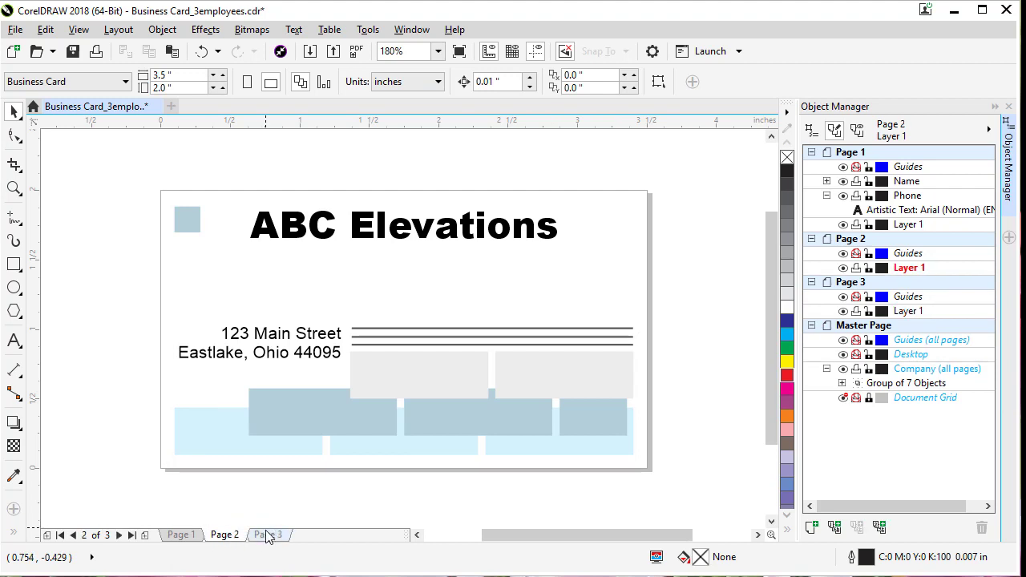
pyautogui.click(183, 535)
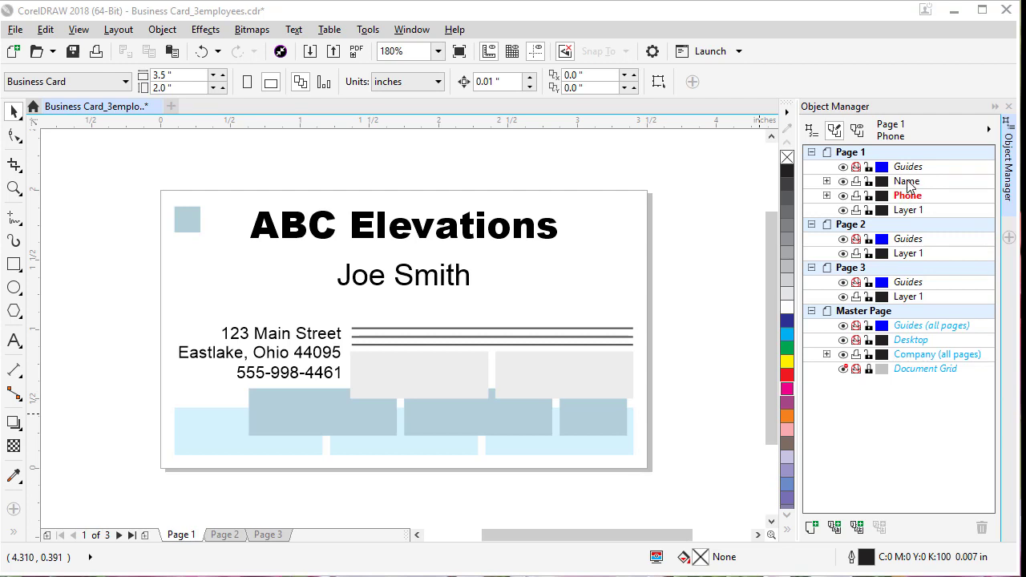
# Copy the Name layer and paste it onto Page 2 and Page 3
pyautogui.click(907, 181)
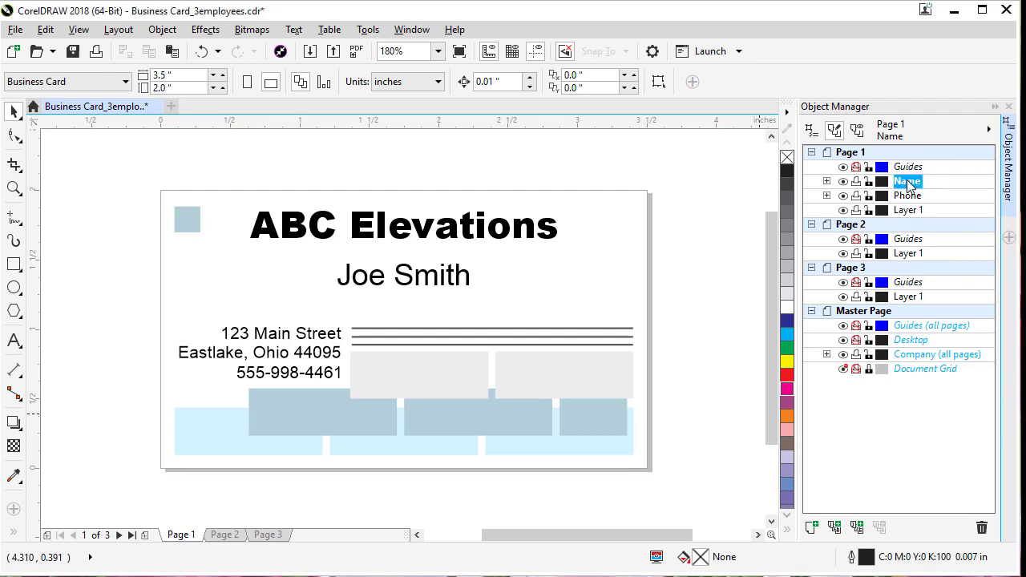
pyautogui.rightClick(908, 184)
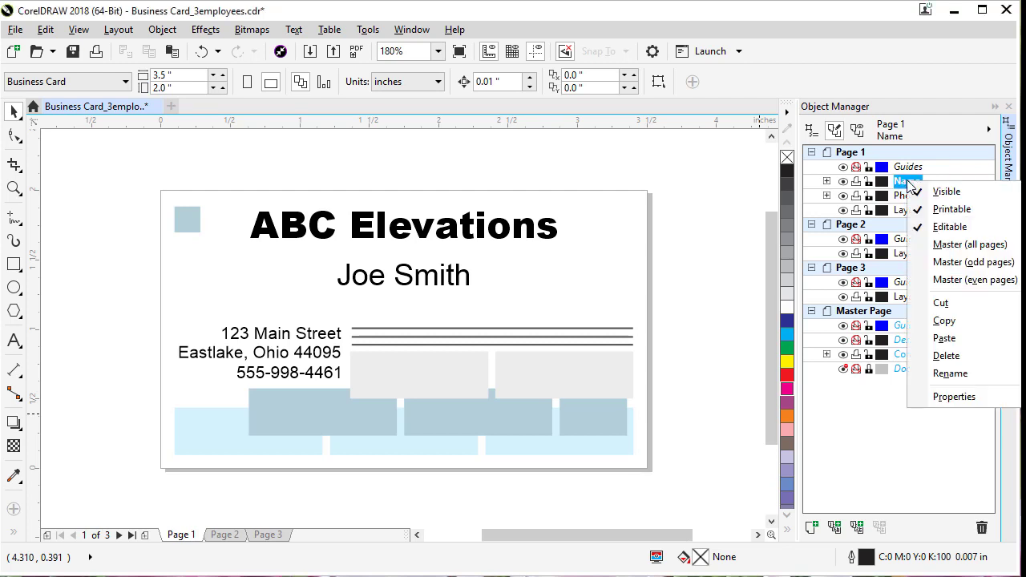
pyautogui.click(943, 321)
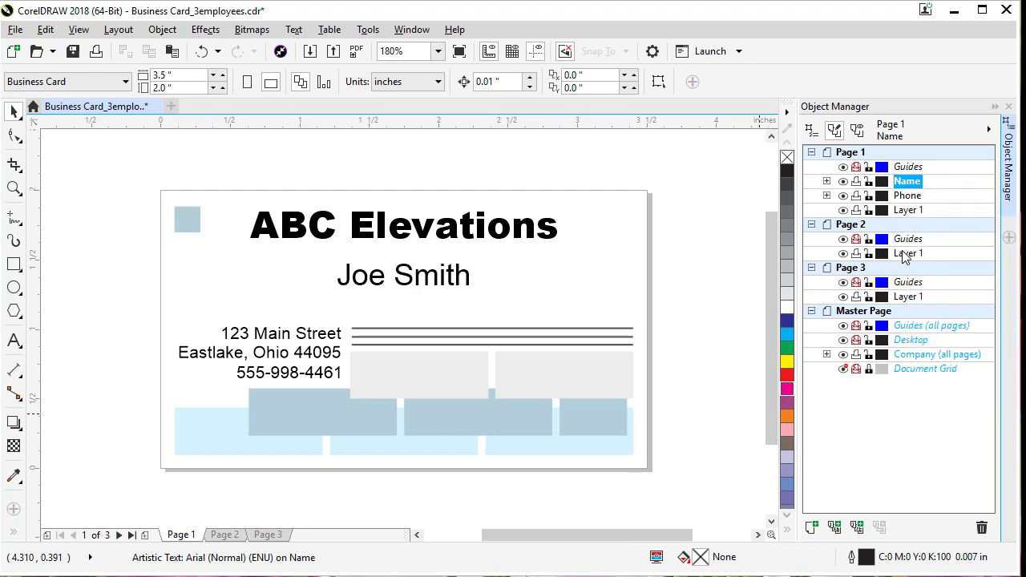
pyautogui.click(908, 253)
pyautogui.rightClick(905, 255)
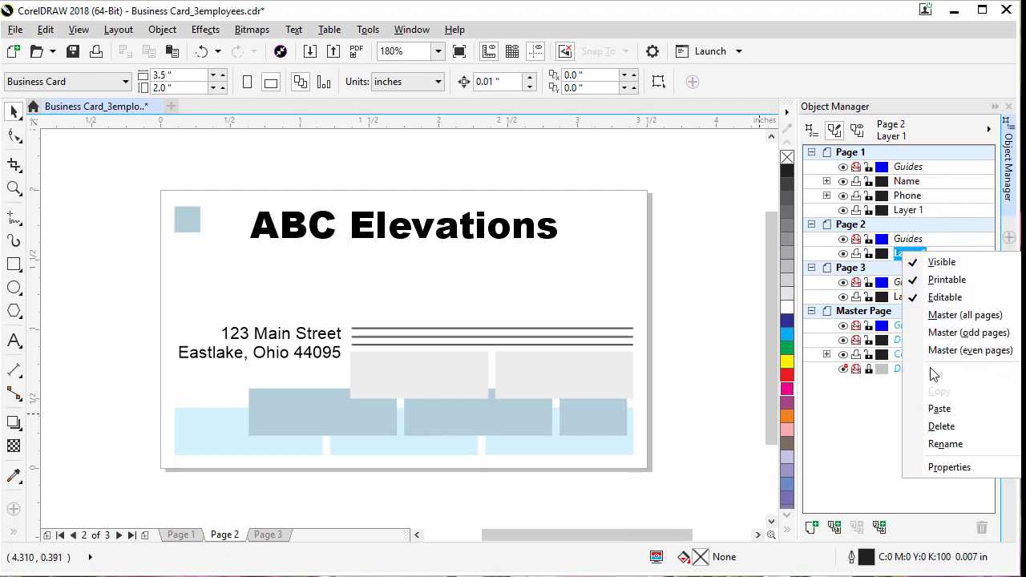
pyautogui.click(939, 410)
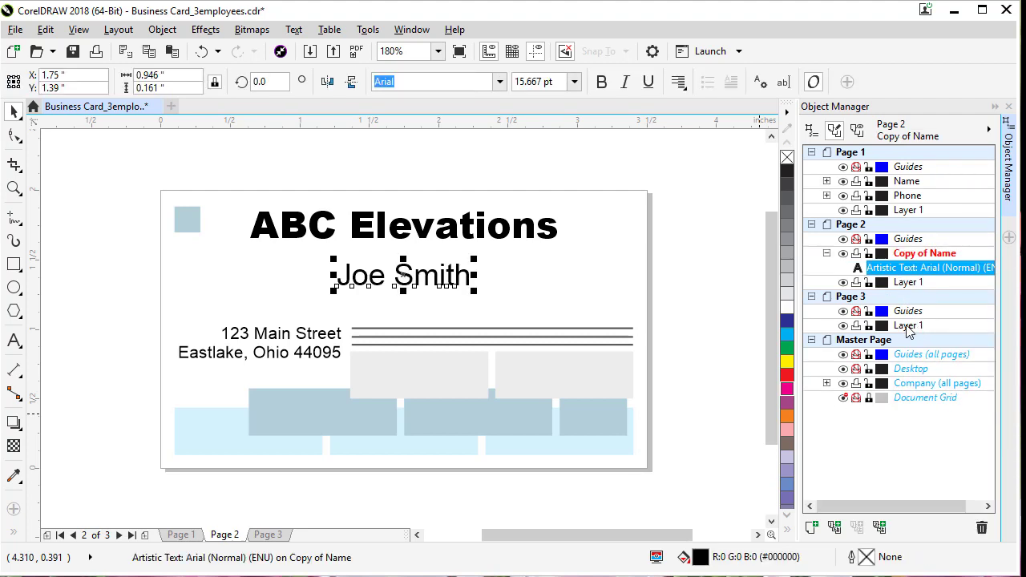
pyautogui.click(908, 325)
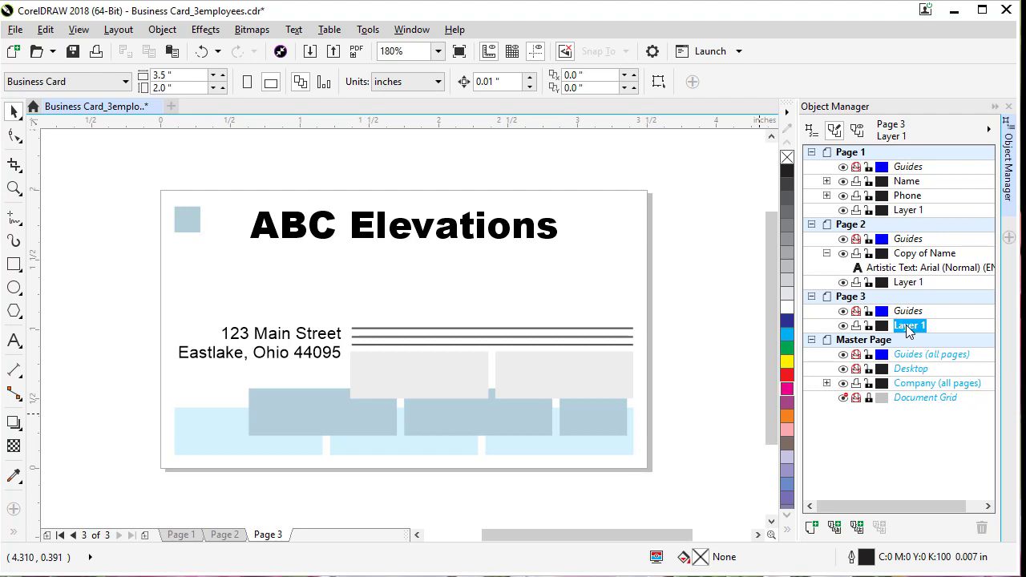
pyautogui.rightClick(908, 327)
pyautogui.click(942, 483)
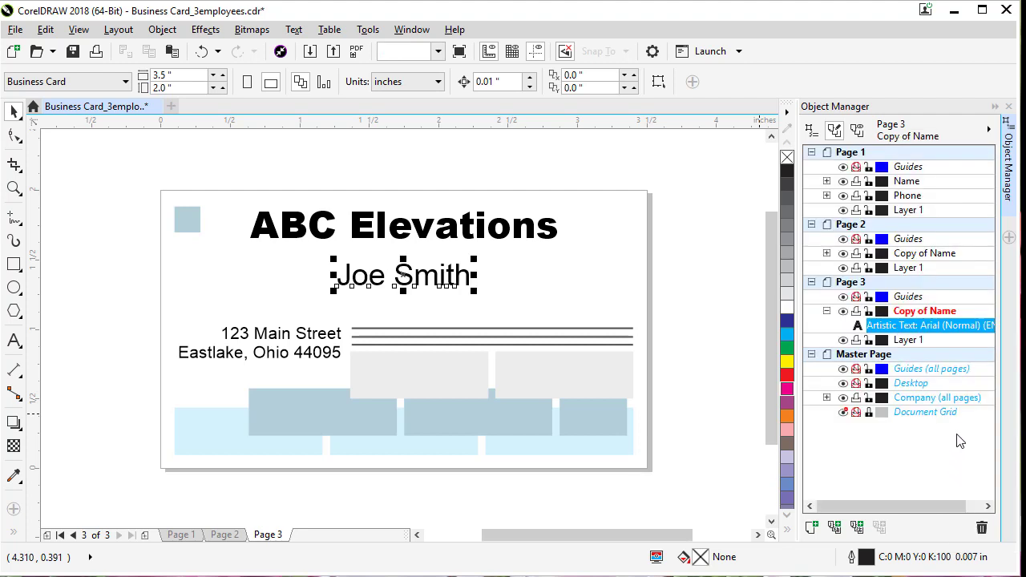
# Copy the Phone layer and paste it onto Page 2 and Page 3
pyautogui.click(903, 198)
pyautogui.rightClick(904, 200)
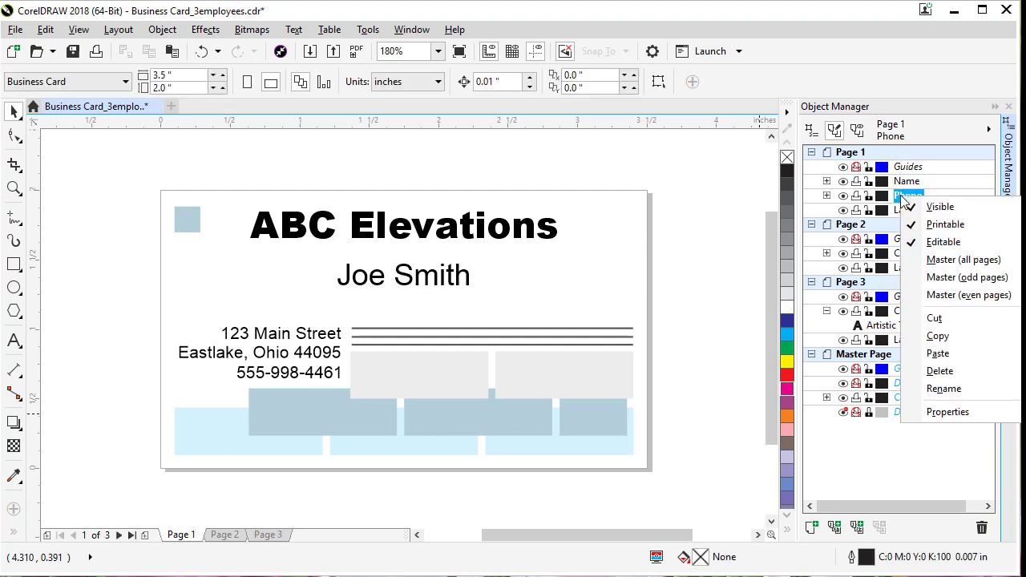
pyautogui.click(936, 341)
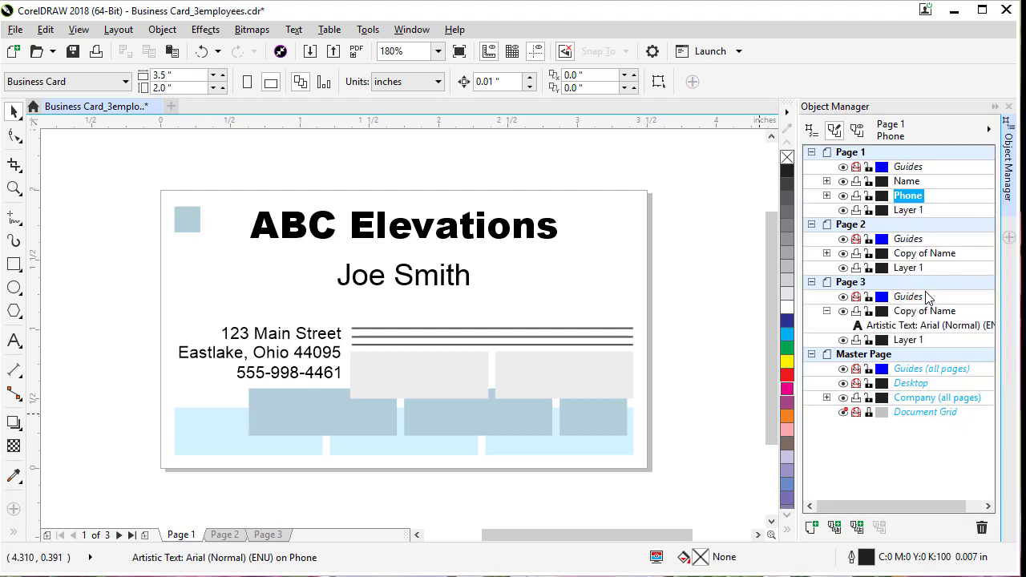
pyautogui.click(924, 254)
pyautogui.rightClick(924, 255)
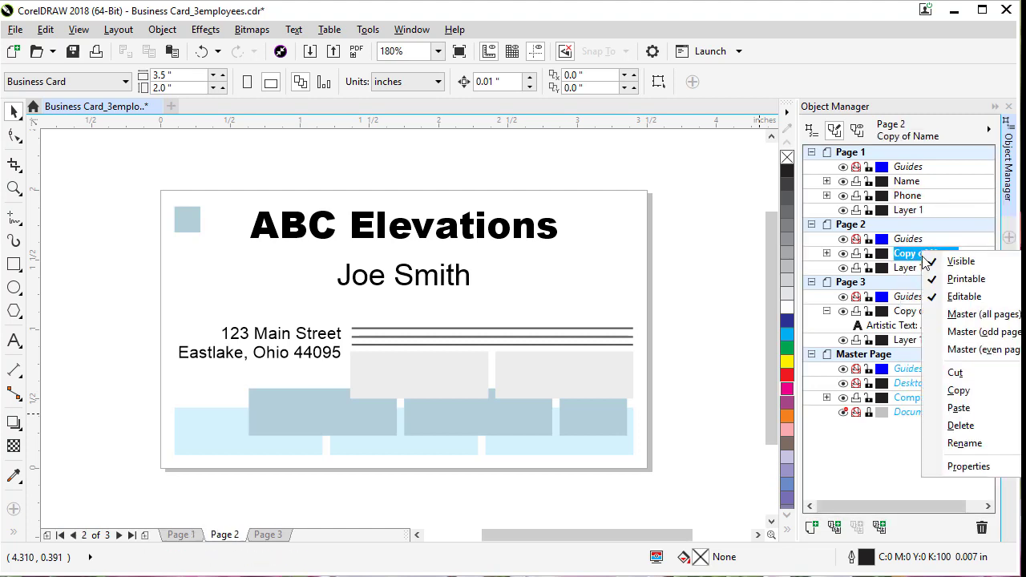
pyautogui.click(952, 410)
pyautogui.click(921, 341)
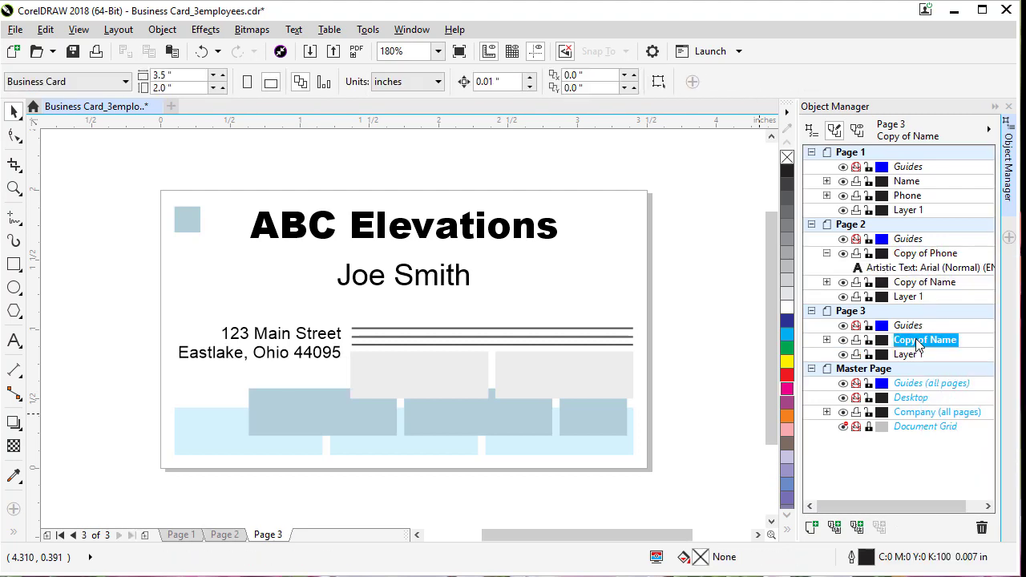
pyautogui.rightClick(922, 341)
pyautogui.click(954, 496)
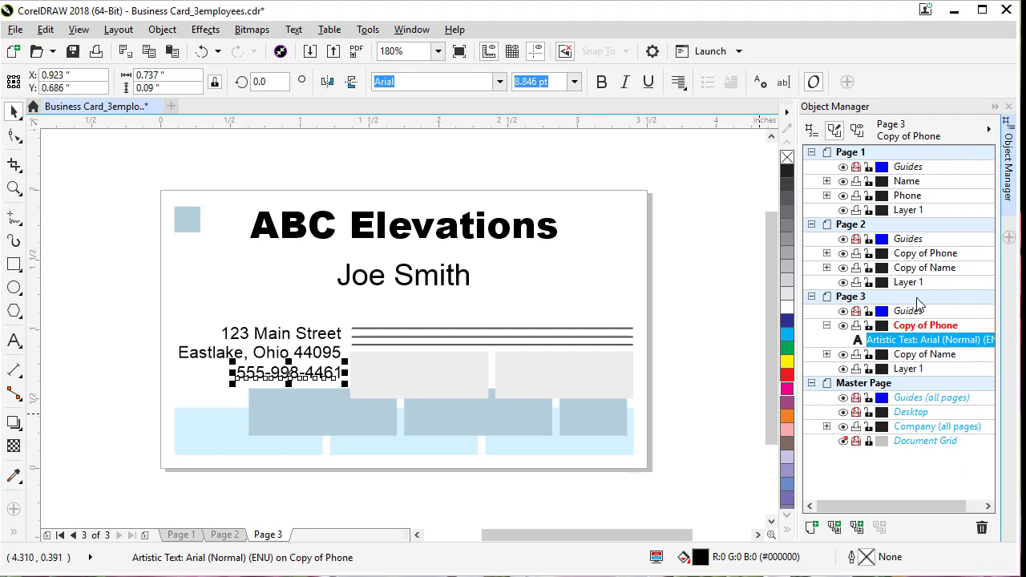
pyautogui.click(911, 253)
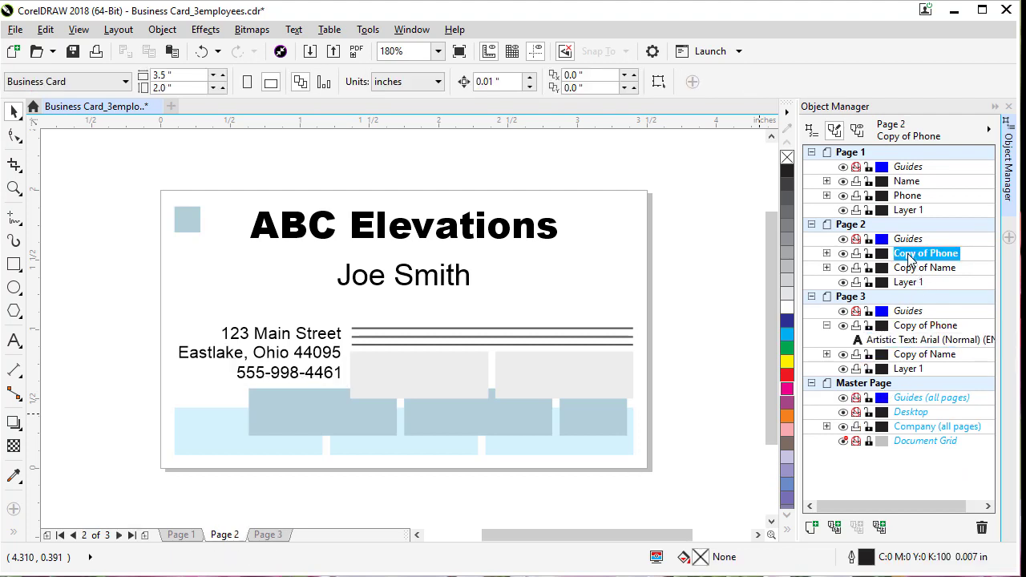
# Rename Page 2's copied layers to Phone and Name
pyautogui.rightClick(911, 256)
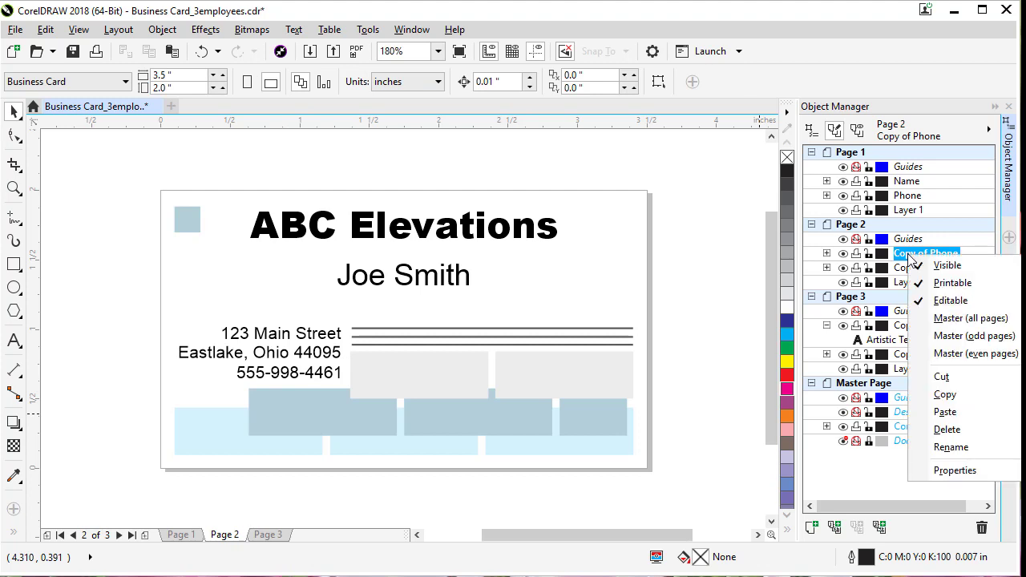
pyautogui.click(950, 447)
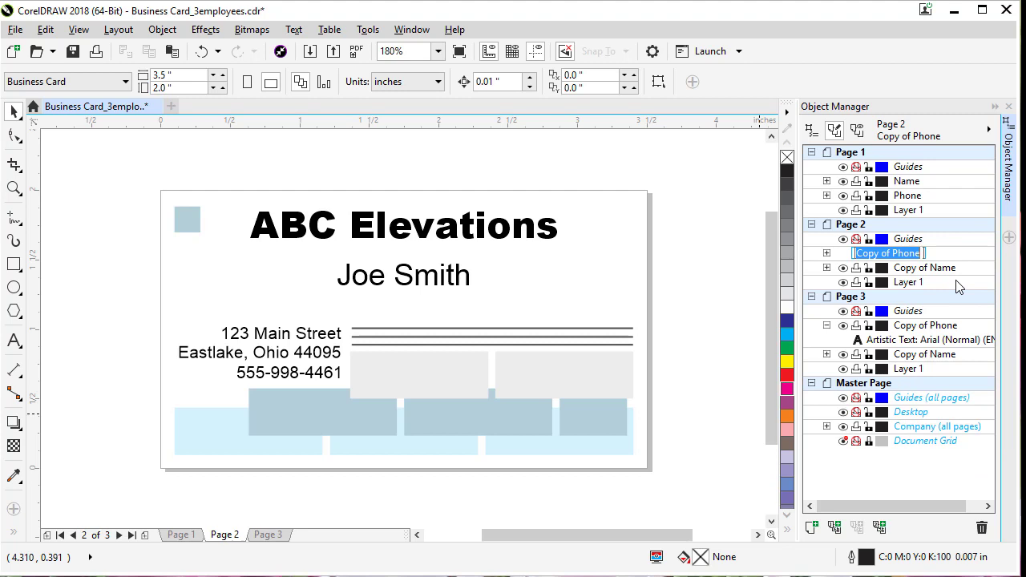
pyautogui.write('P')
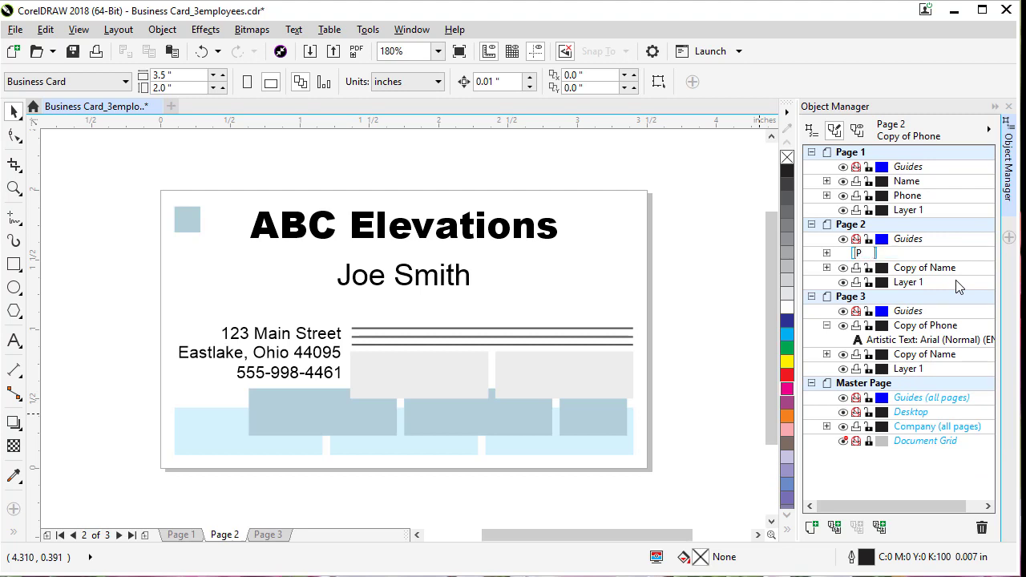
pyautogui.write('hone')
pyautogui.click(954, 269)
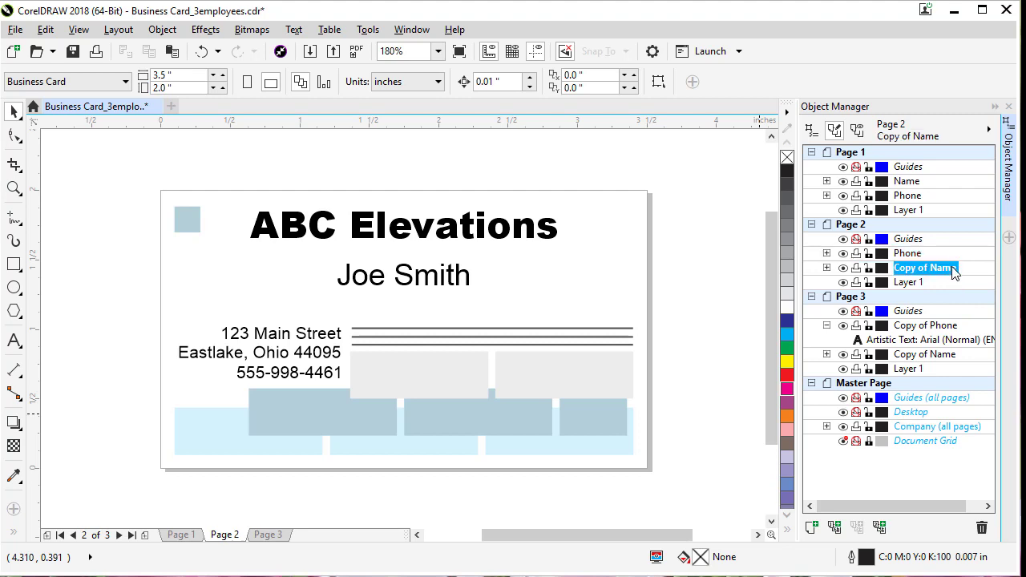
pyautogui.rightClick(954, 272)
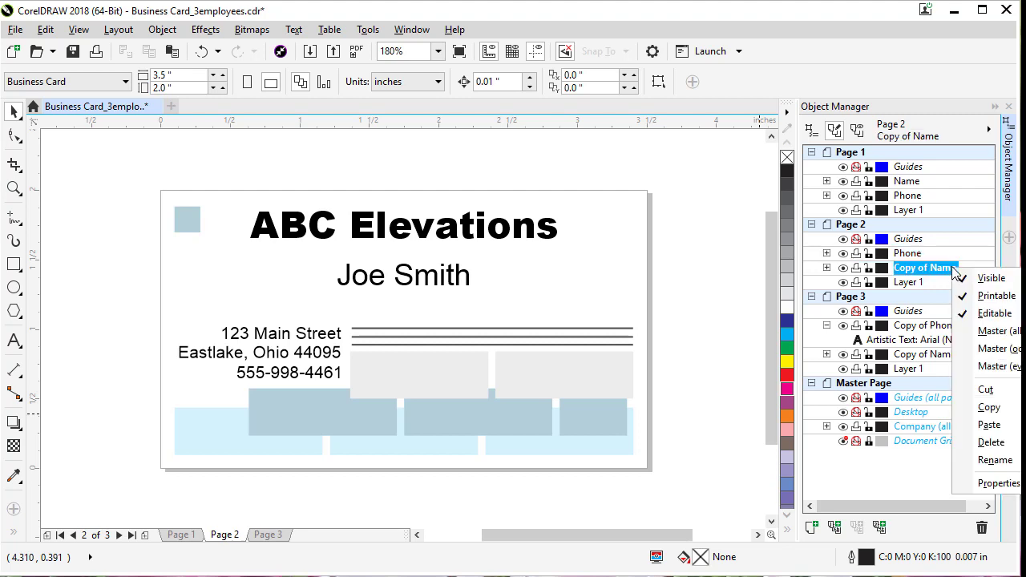
pyautogui.click(994, 460)
pyautogui.write('Name')
pyautogui.press('Return')
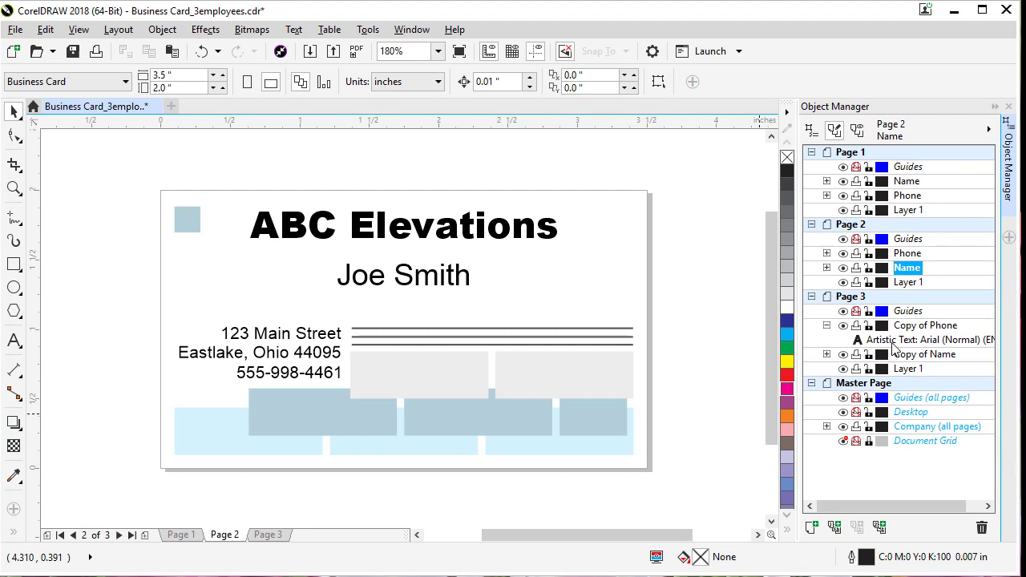
# Rename Page 3's copied layers to Phone and Name, then go to Page 2
pyautogui.click(908, 326)
pyautogui.rightClick(905, 327)
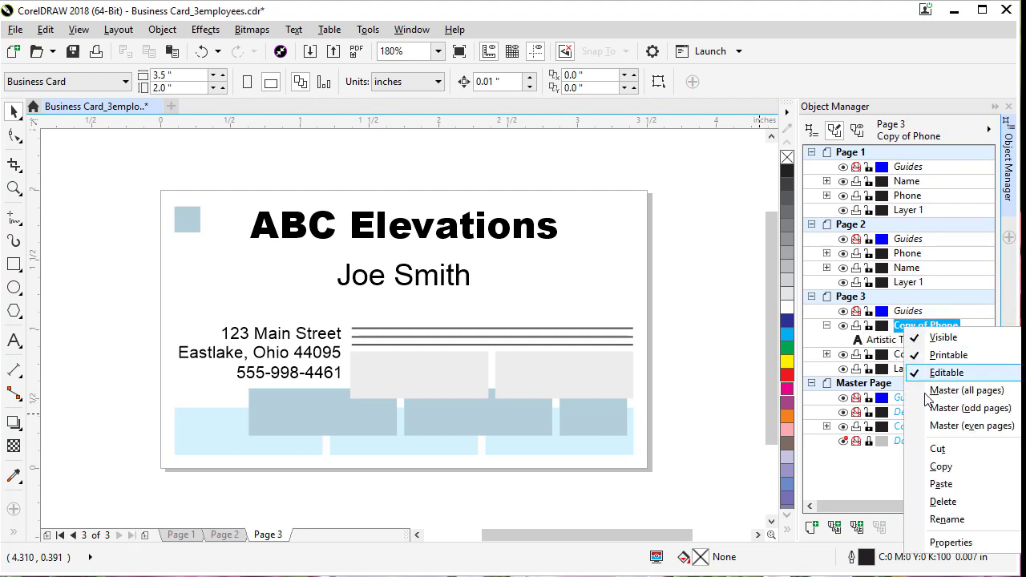
pyautogui.click(941, 519)
pyautogui.press('BackSpace')
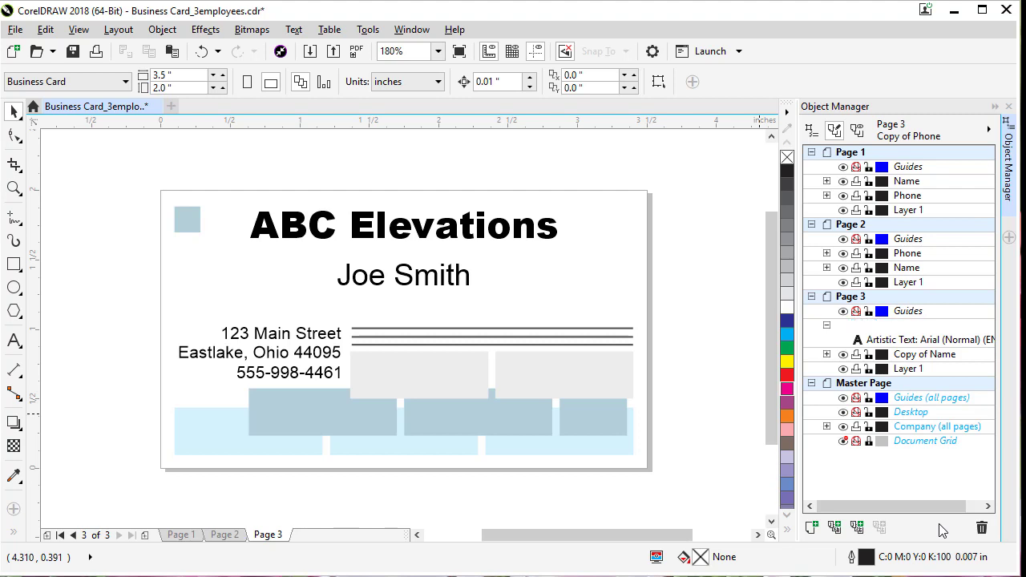
pyautogui.write('Phone')
pyautogui.click(932, 354)
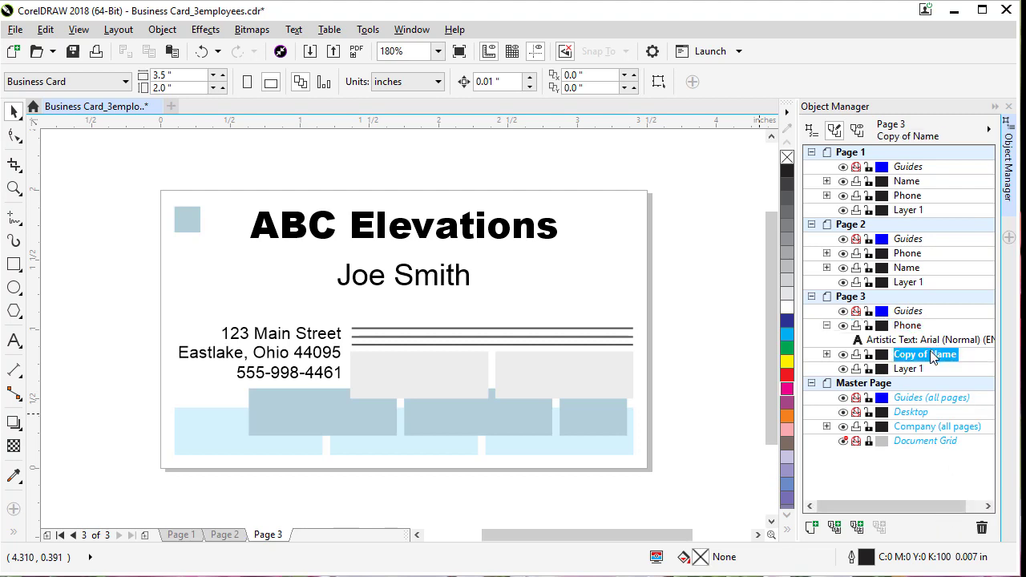
pyautogui.click(929, 357)
pyautogui.write('N')
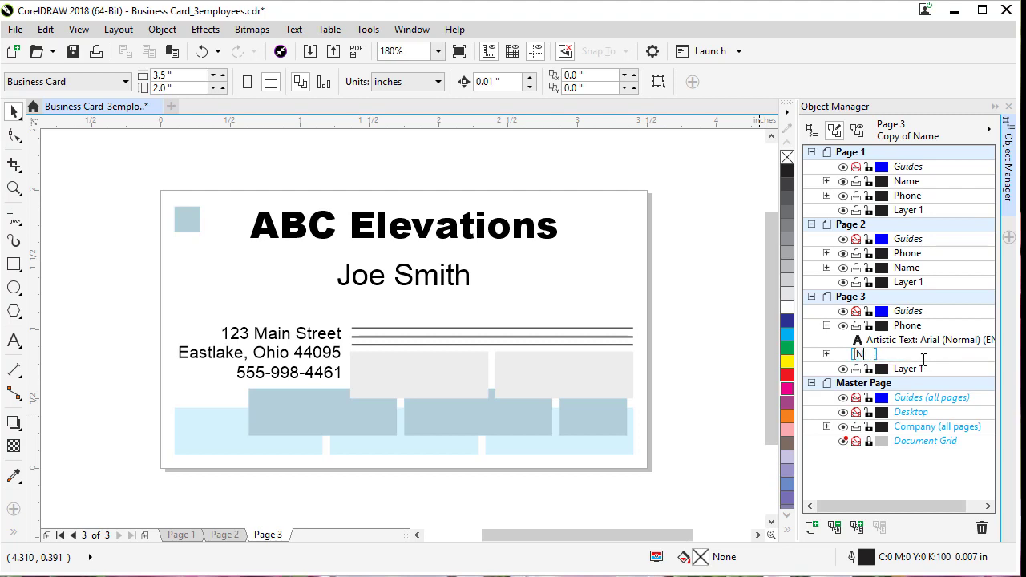
pyautogui.write('ame')
pyautogui.press('Return')
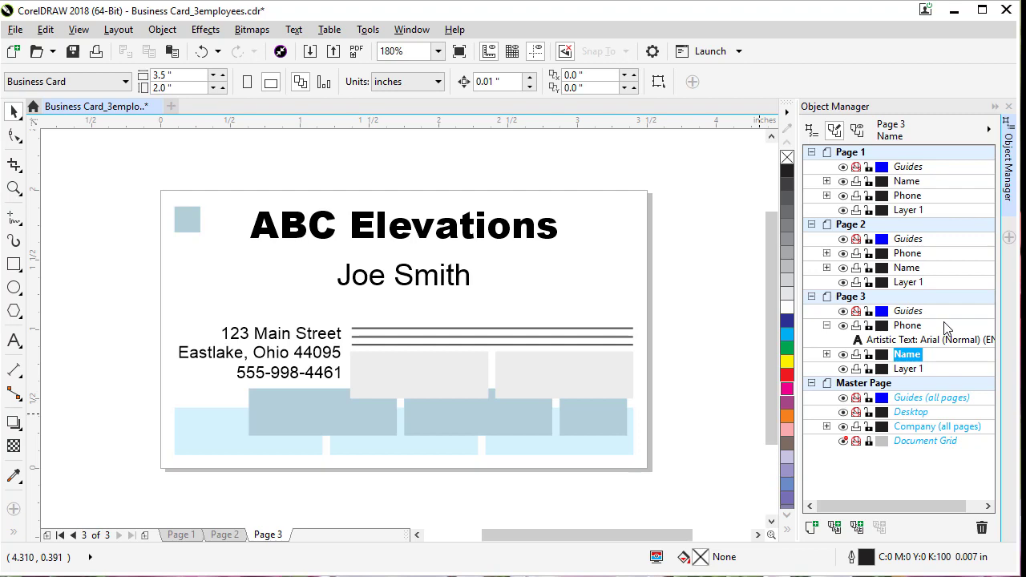
pyautogui.press('pageup')
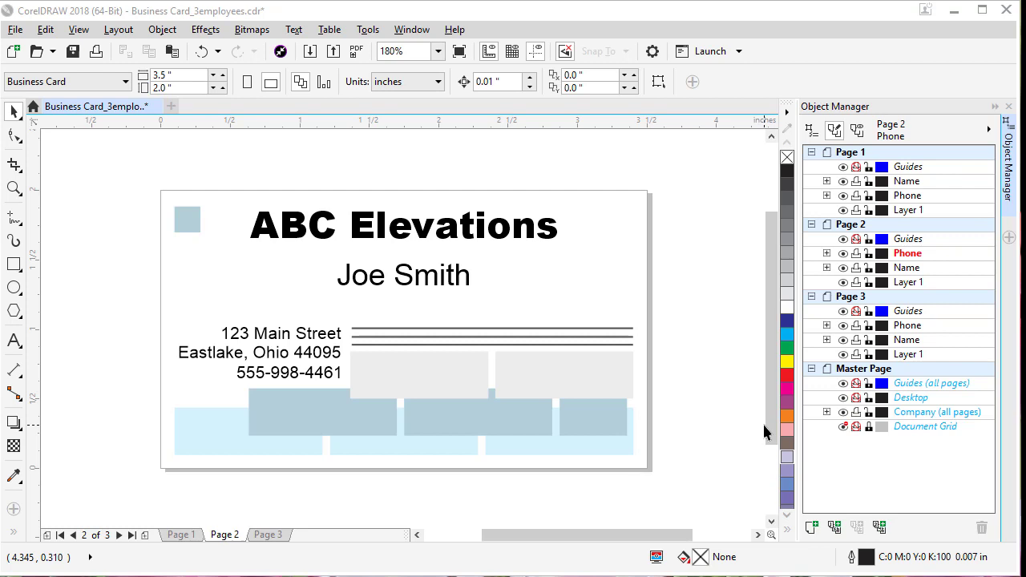
# Replace the name on Page 2's card with the second employee's name using Edit Text
pyautogui.doubleClick(901, 267)
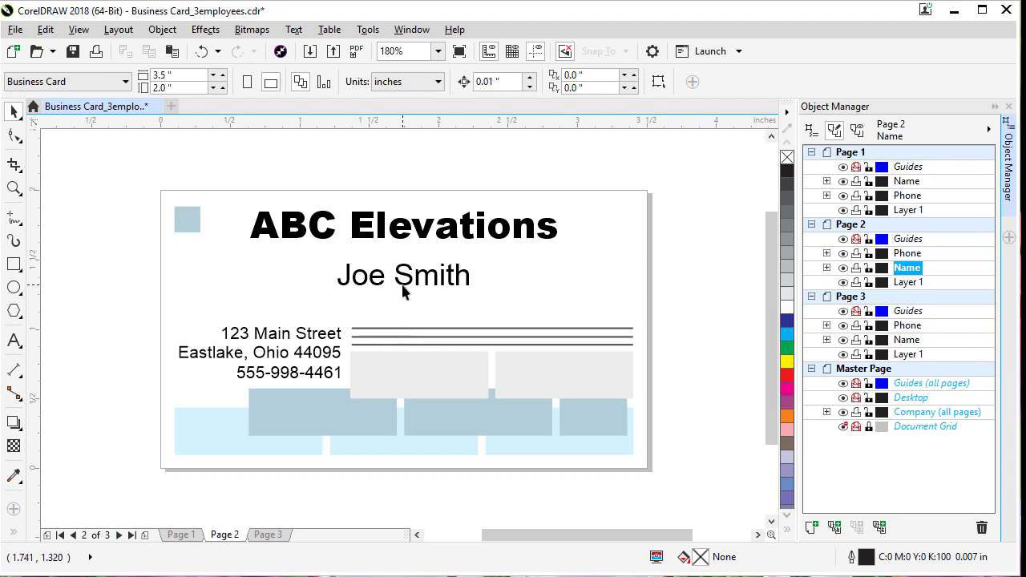
pyautogui.click(403, 291)
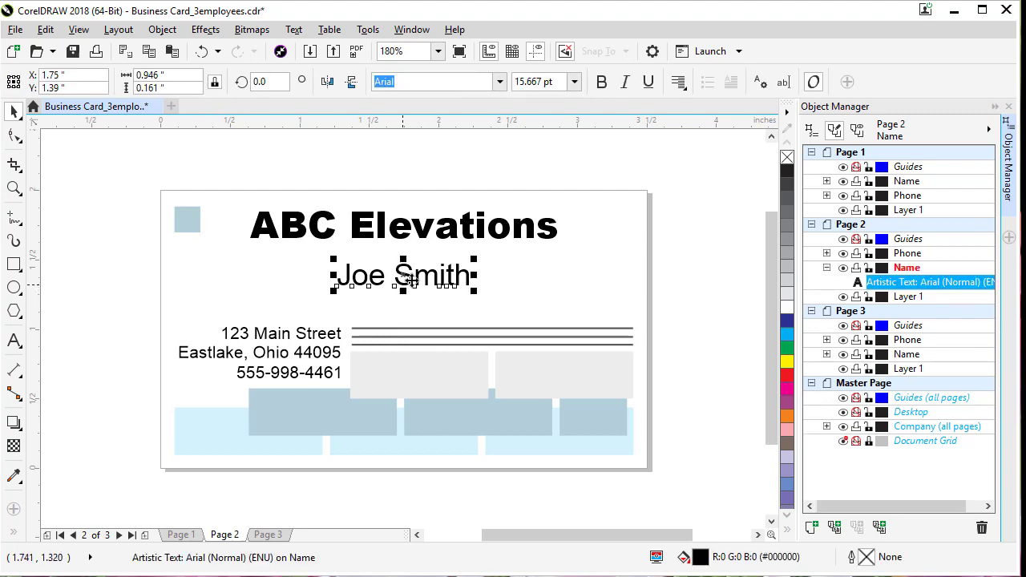
pyautogui.click(785, 83)
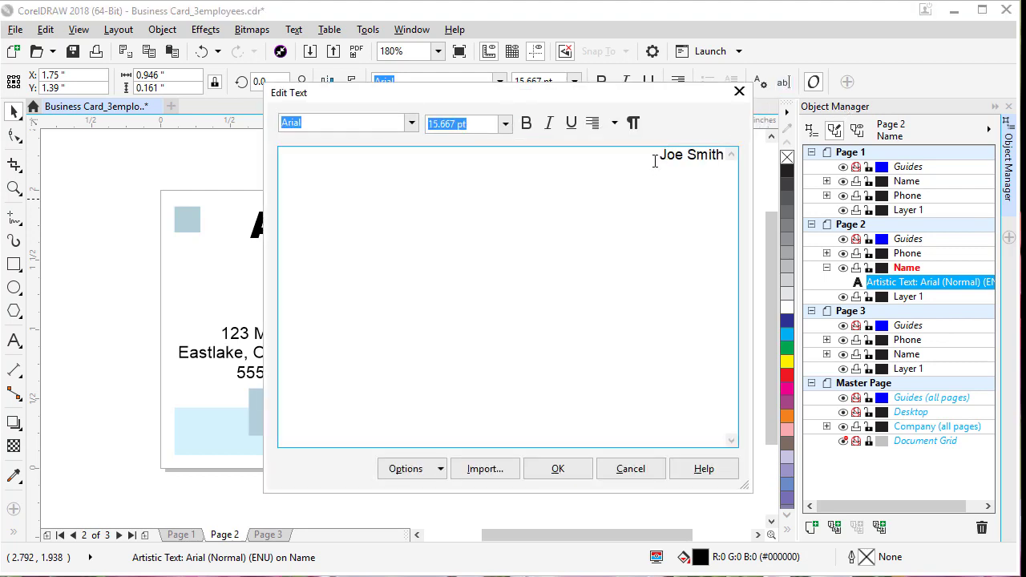
pyautogui.moveTo(655, 161); pyautogui.dragTo(745, 154)
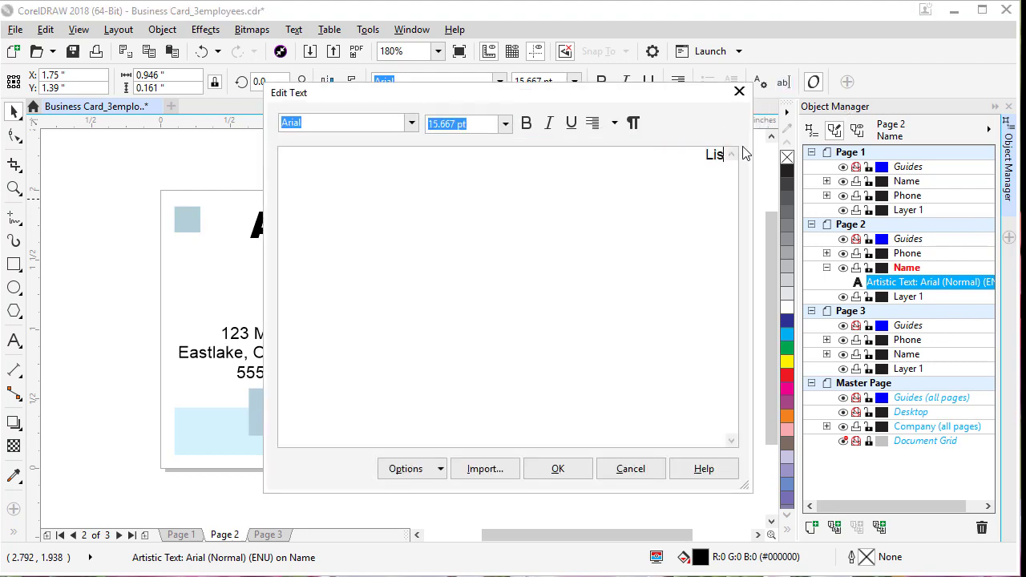
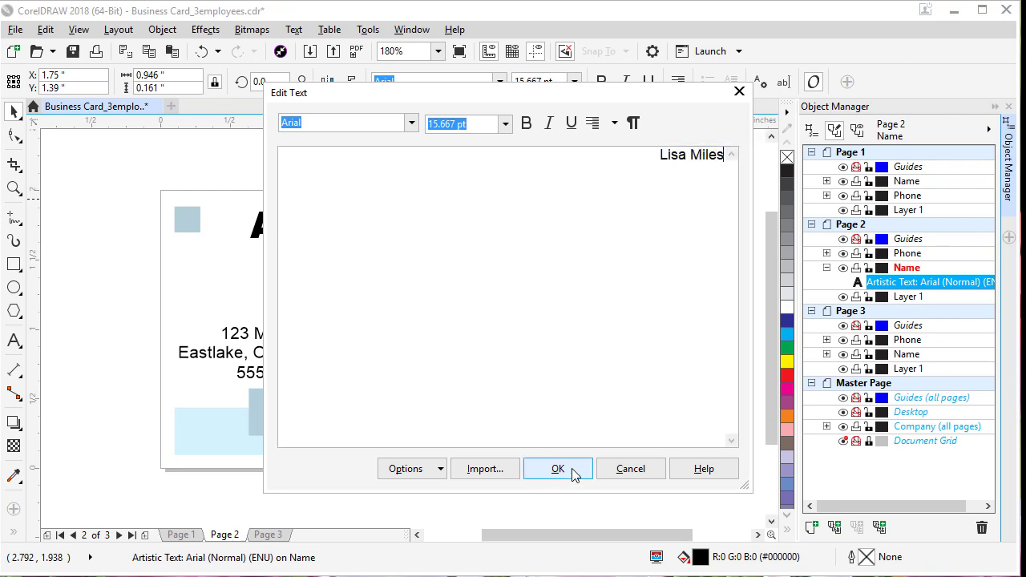
pyautogui.click(558, 469)
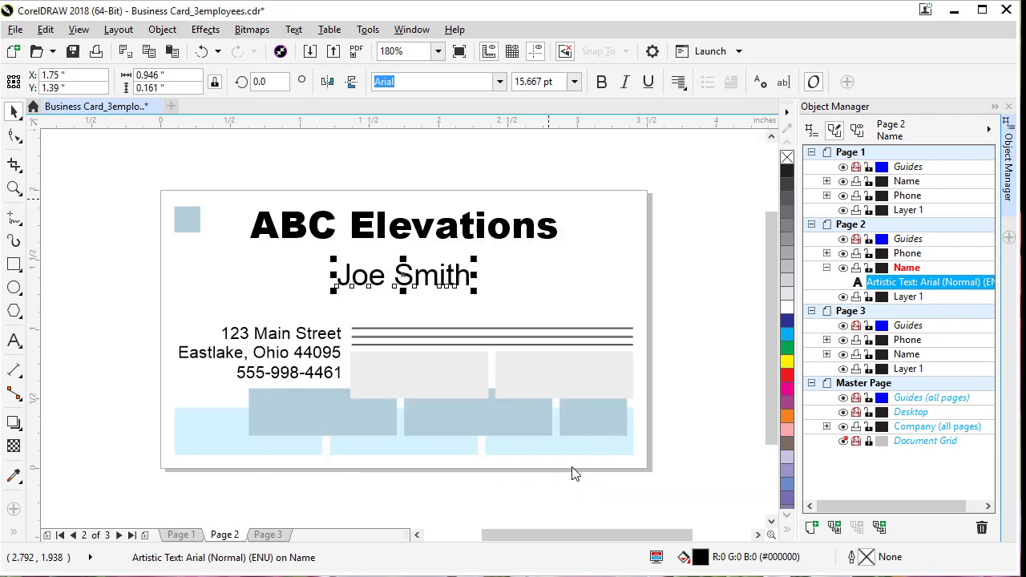
# Change the last digit of Page 2's phone number to 2
pyautogui.click(907, 255)
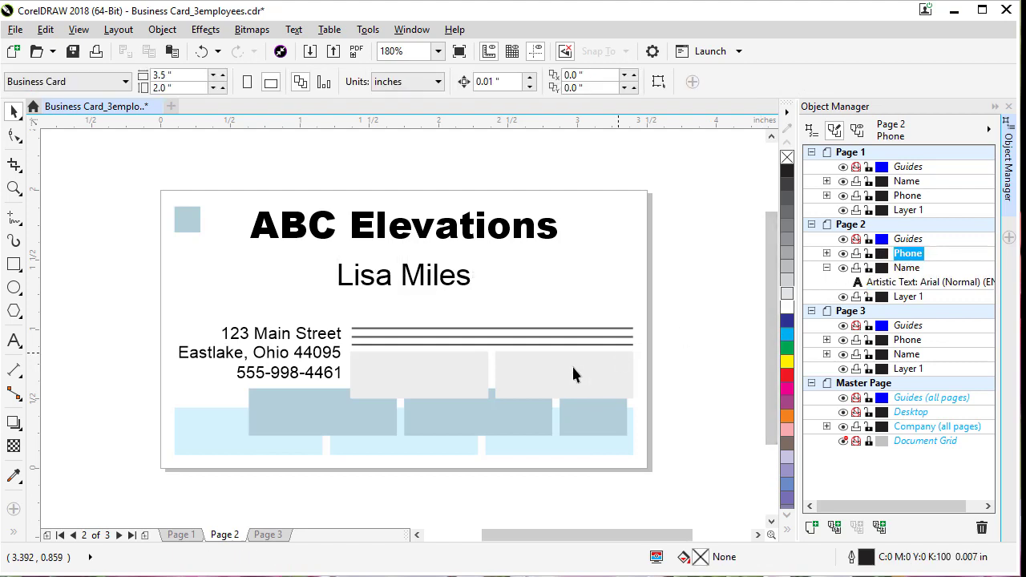
pyautogui.click(307, 379)
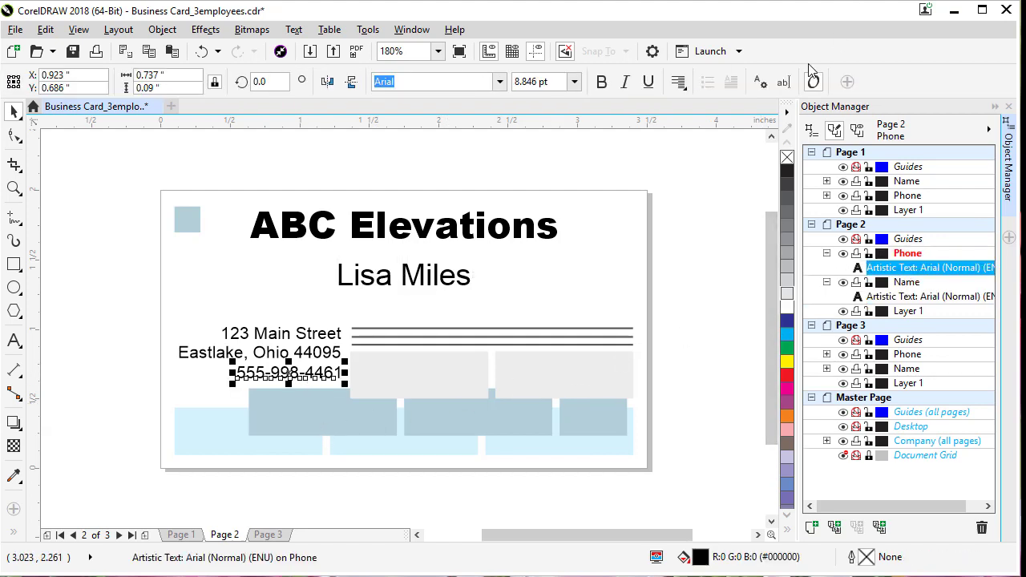
pyautogui.hotkey('ctrl', 'shift', 't')
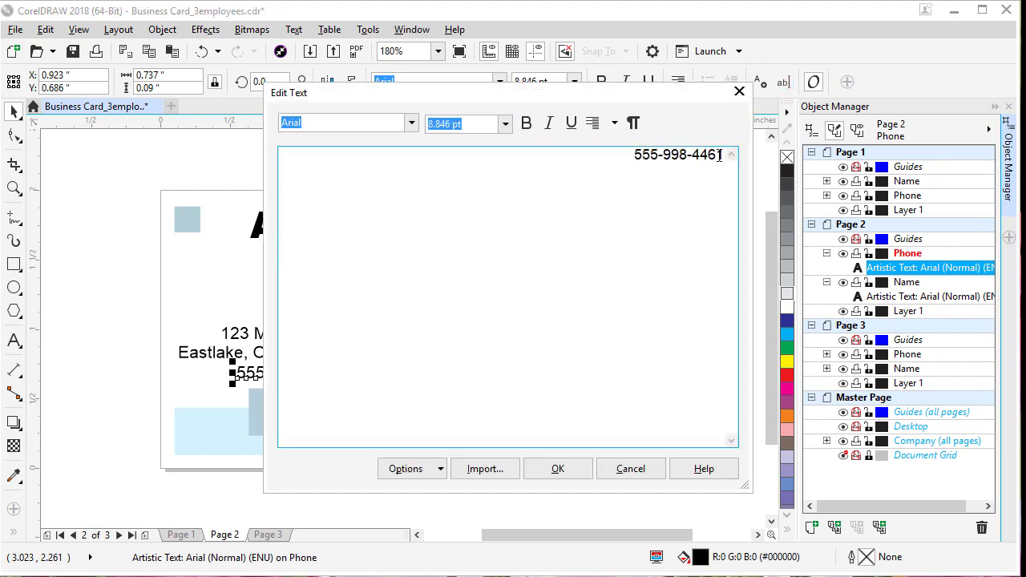
pyautogui.click(719, 154)
pyautogui.write('2')
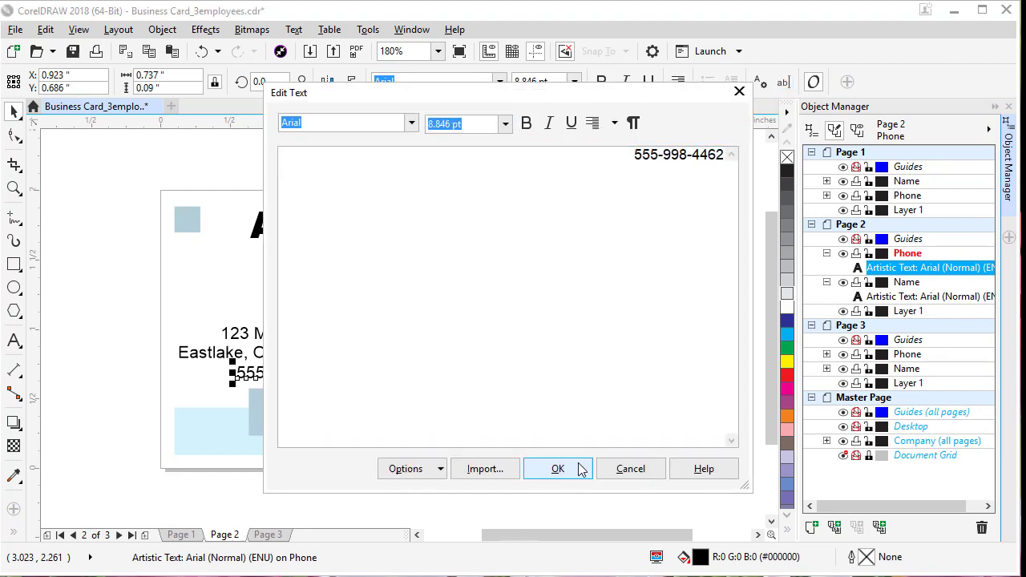
pyautogui.click(561, 473)
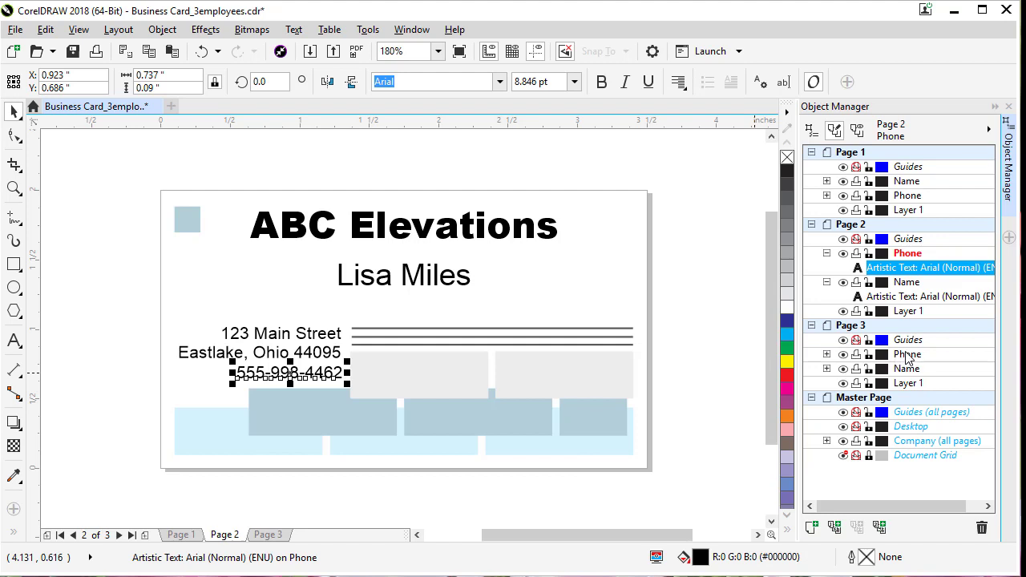
pyautogui.click(907, 355)
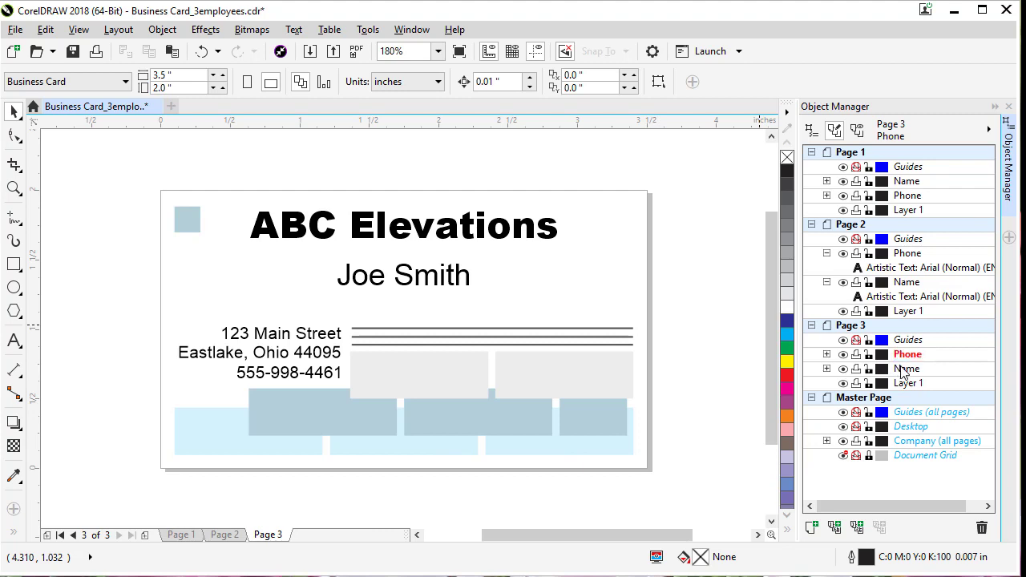
# Move Page 3's Name layer above Phone and replace its name with the third employee's name
pyautogui.moveTo(904, 372); pyautogui.dragTo(910, 353)
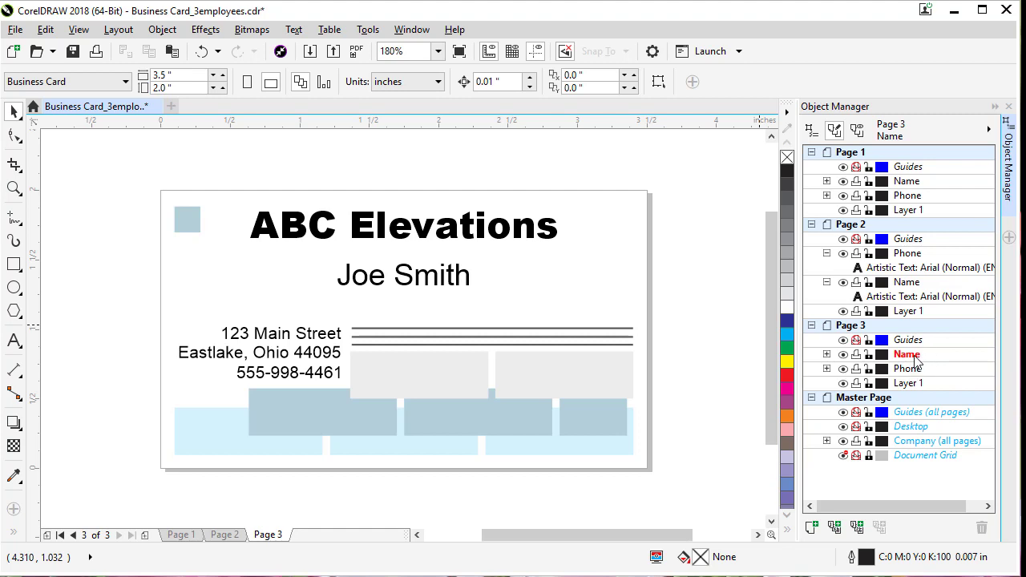
pyautogui.click(918, 355)
pyautogui.click(457, 280)
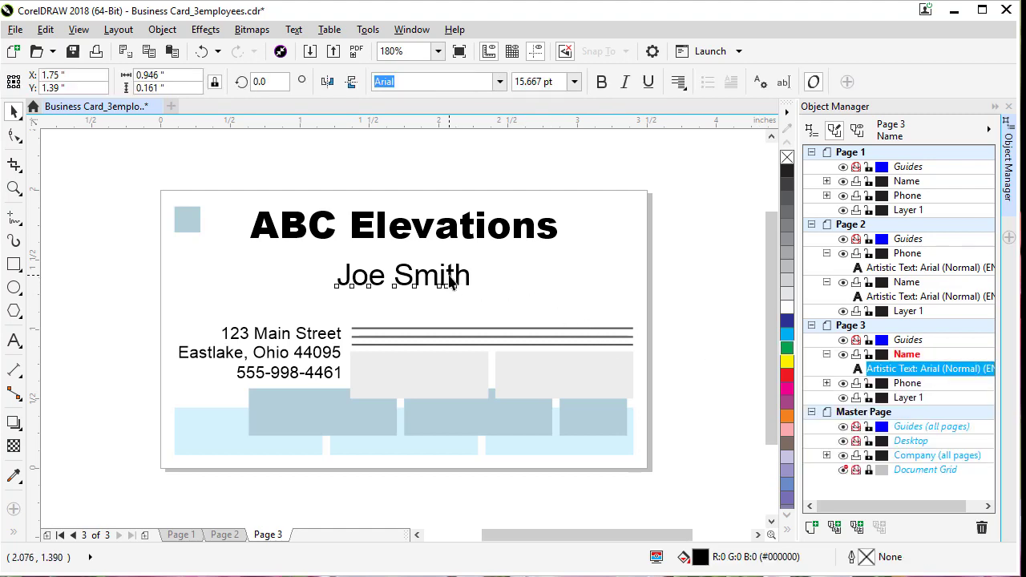
pyautogui.click(784, 82)
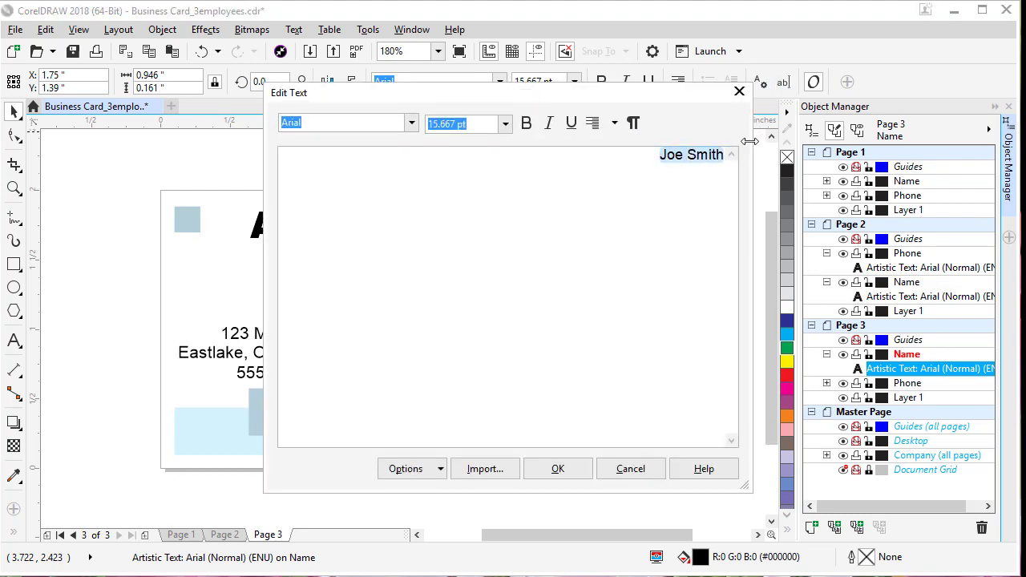
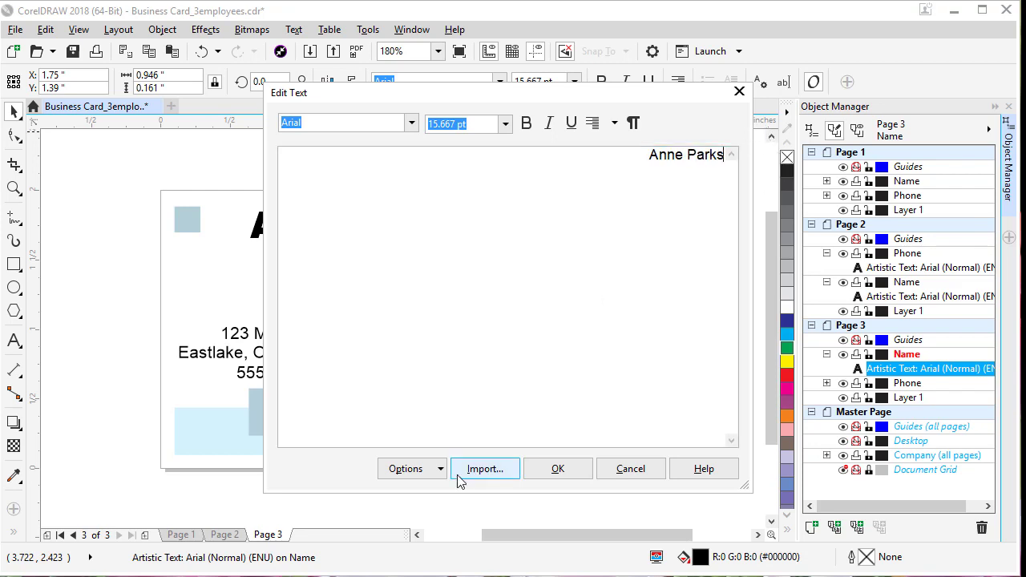
pyautogui.click(531, 471)
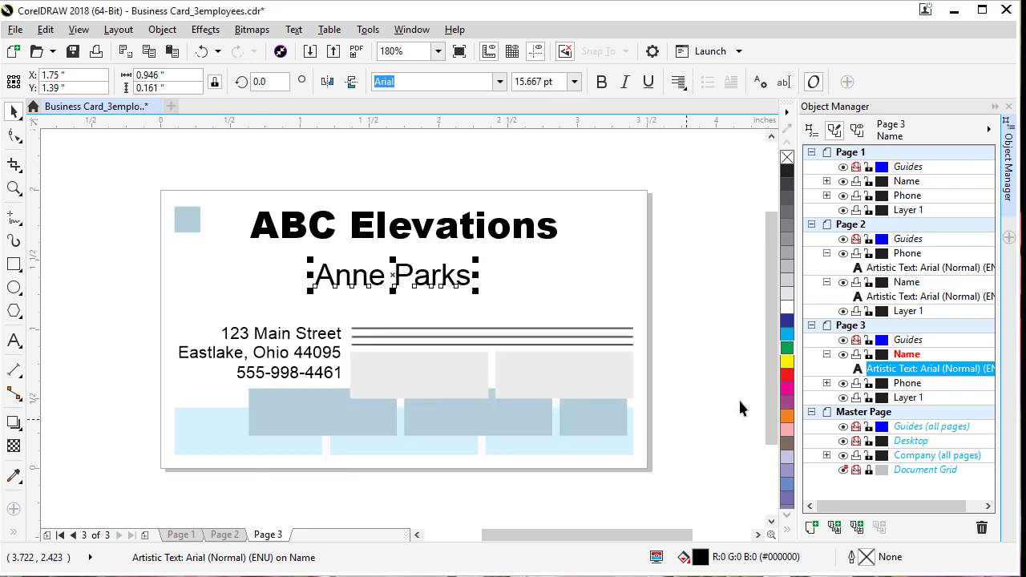
# Change the last digit of Page 3's phone number to 3
pyautogui.click(904, 385)
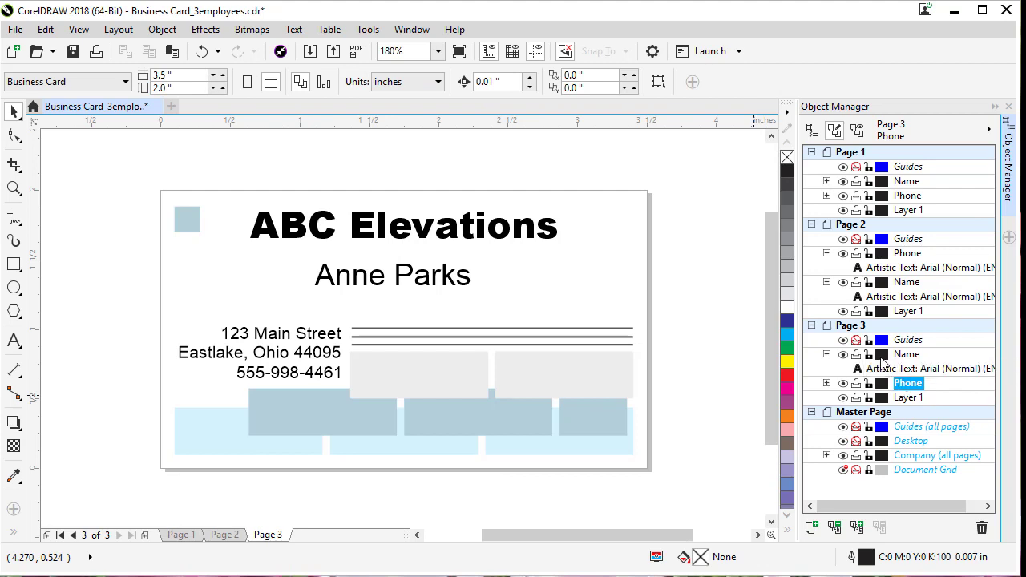
pyautogui.click(319, 373)
pyautogui.click(715, 286)
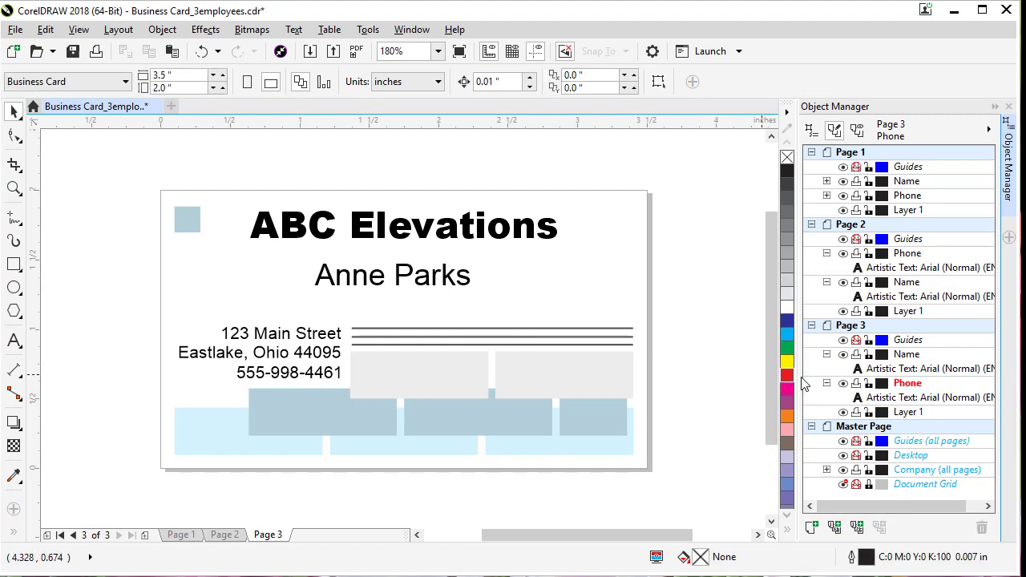
pyautogui.click(890, 398)
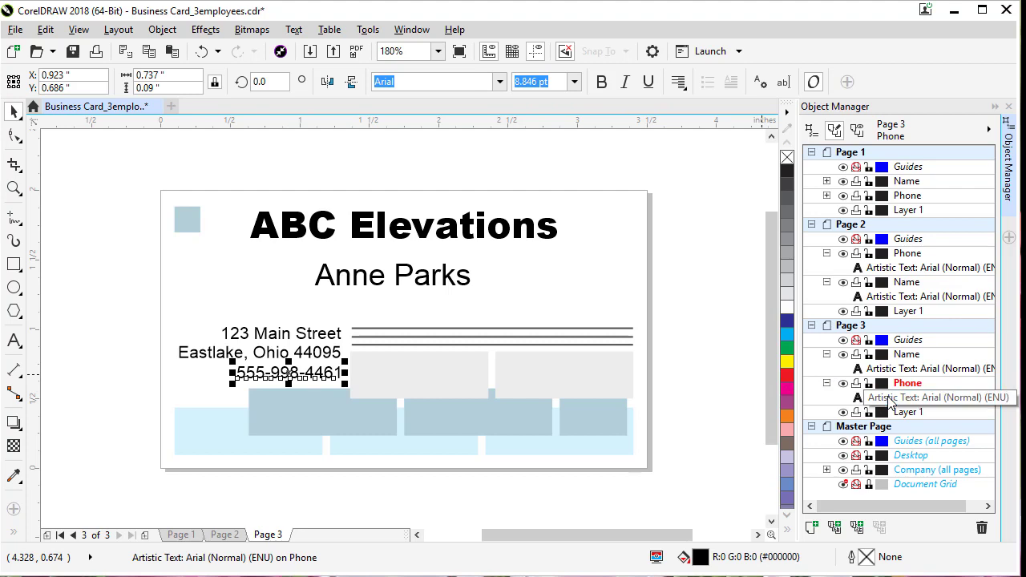
pyautogui.click(780, 82)
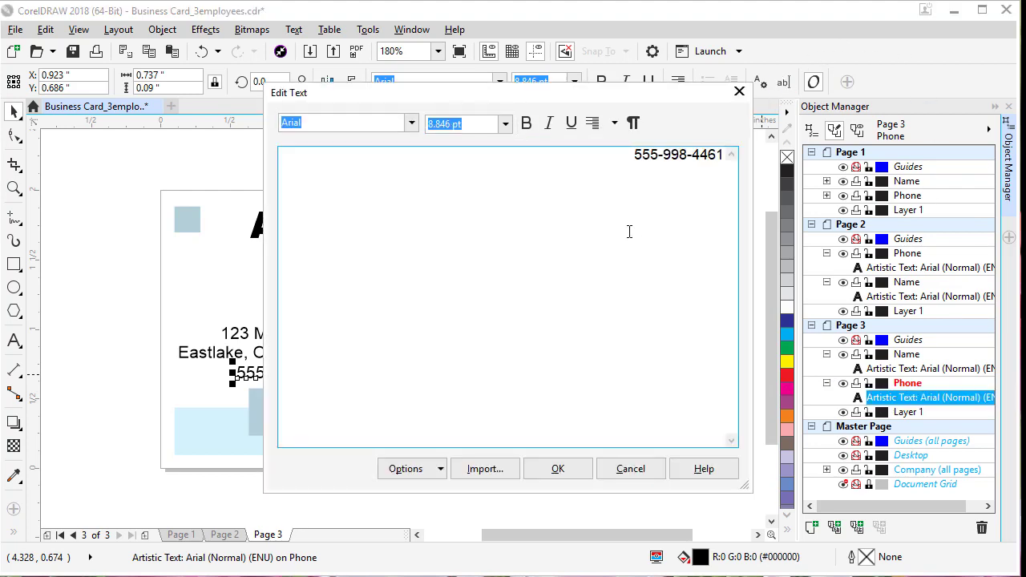
pyautogui.click(726, 153)
pyautogui.press('BackSpace')
pyautogui.write('3')
pyautogui.click(549, 476)
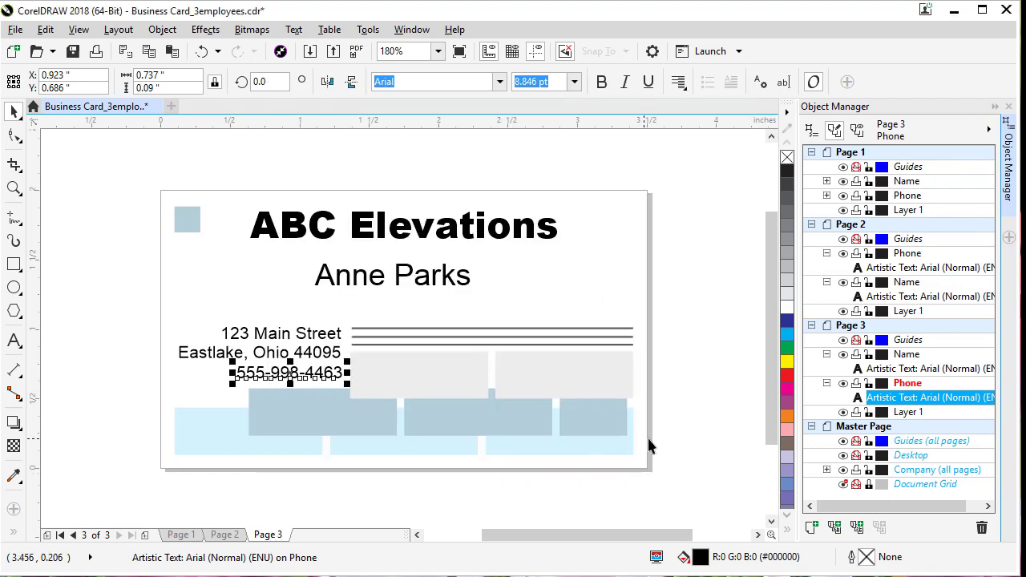
pyautogui.click(727, 469)
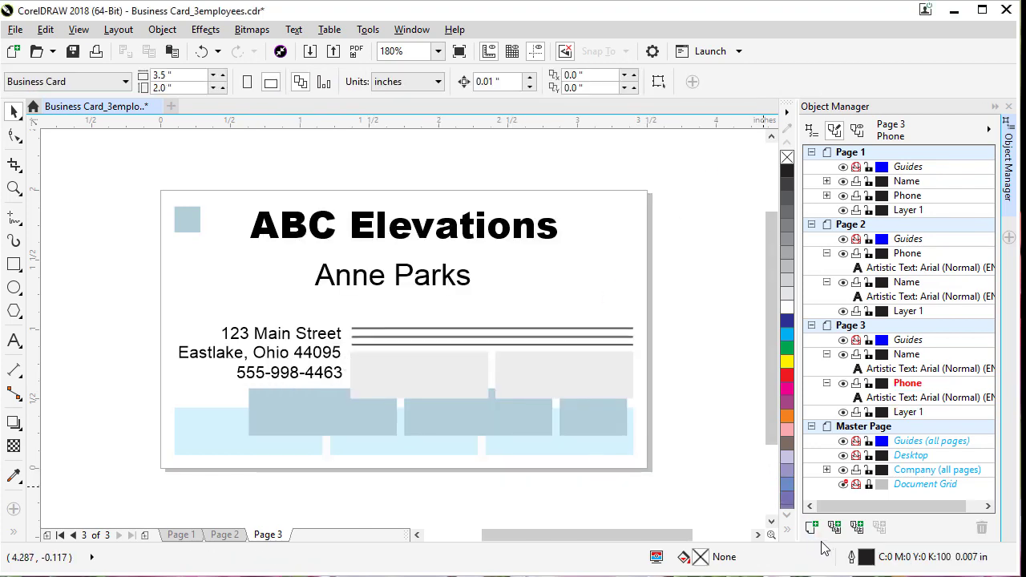
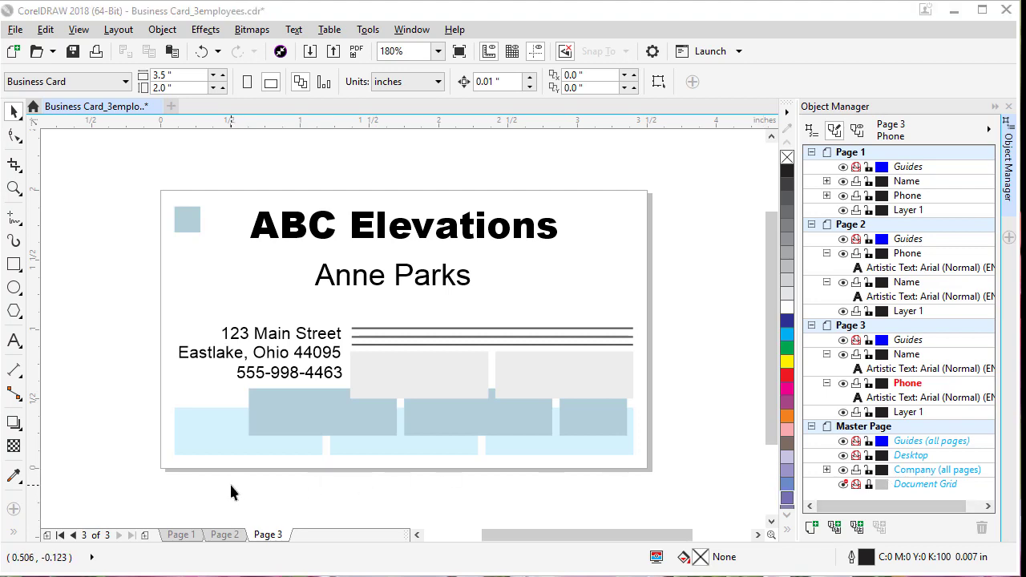
# Page through the three employee cards, then return to Page 1 and select its Name layer
pyautogui.click(173, 536)
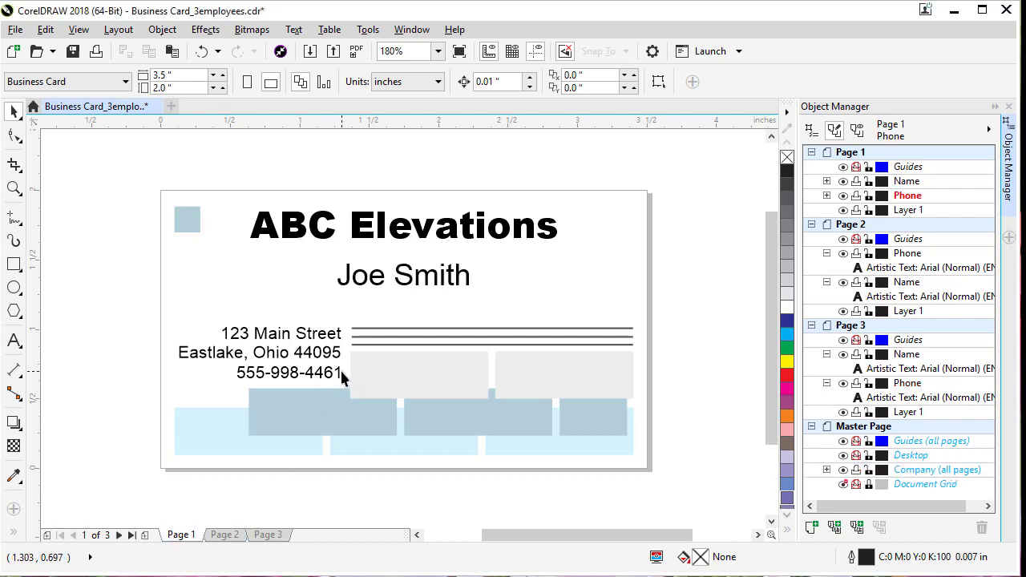
pyautogui.click(226, 536)
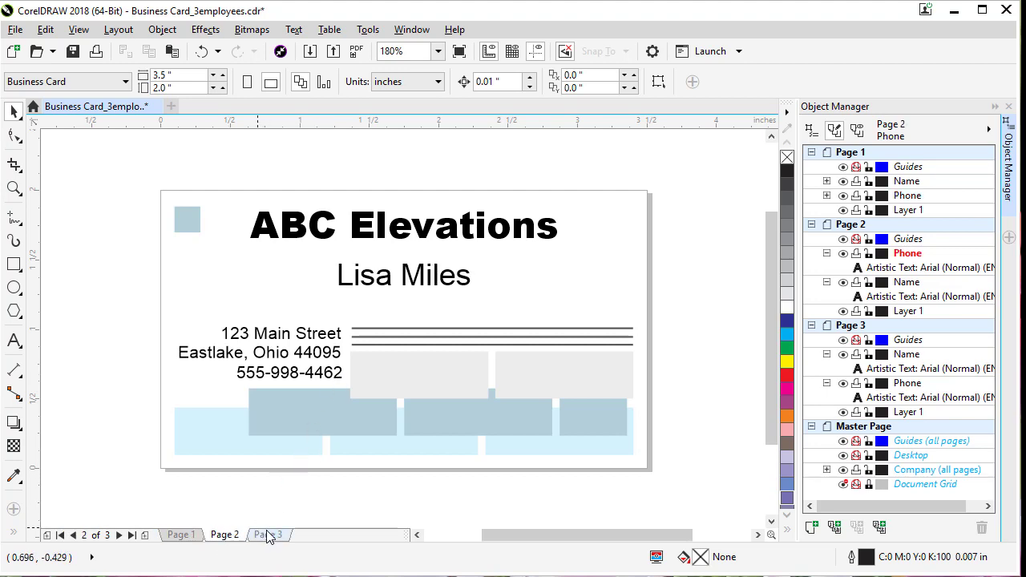
pyautogui.click(264, 534)
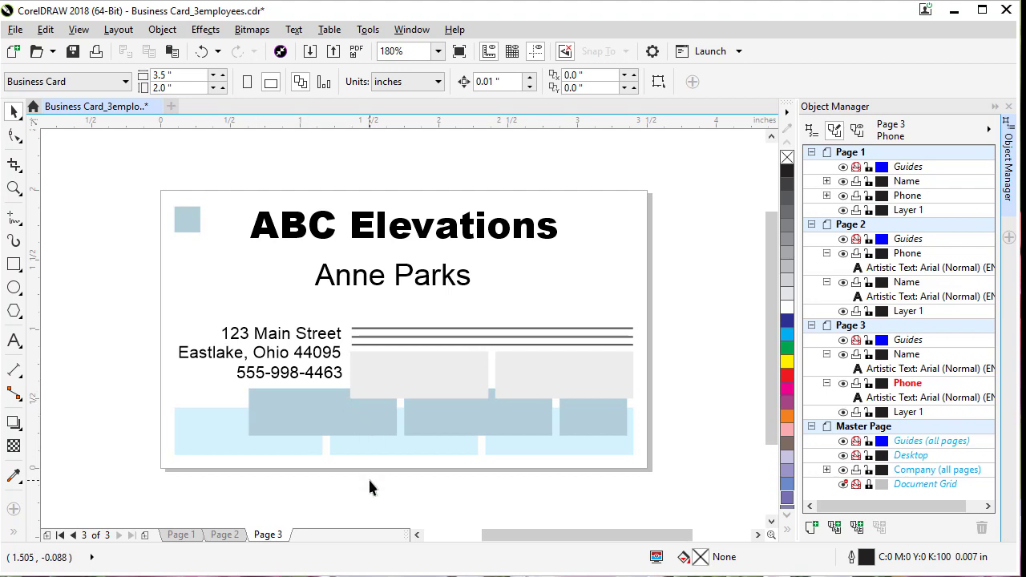
pyautogui.click(907, 182)
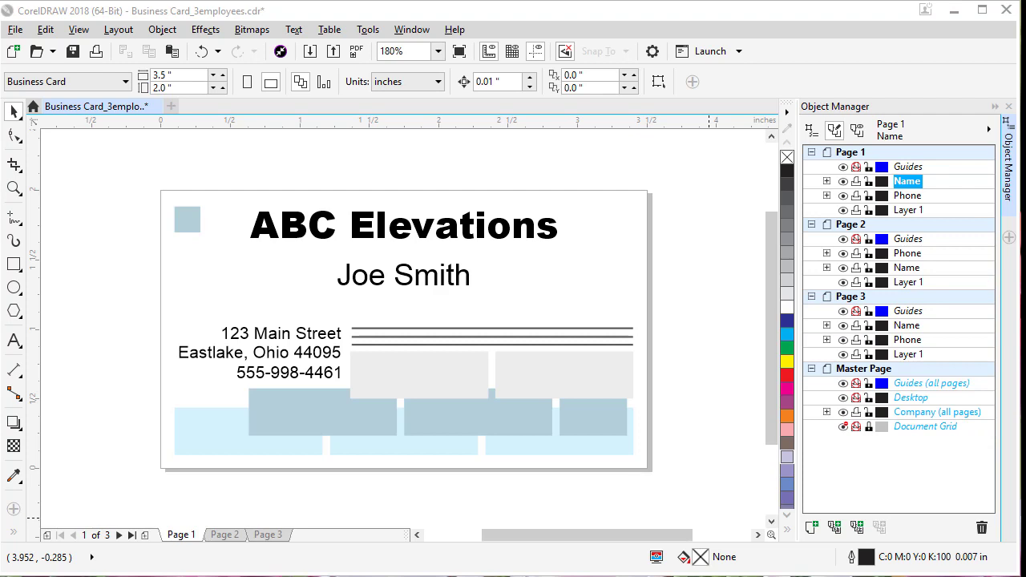
# Toggle Page 1's Name layer visibility, expand its Phone layer to reveal the phone text, and toggle its lock
pyautogui.click(842, 181)
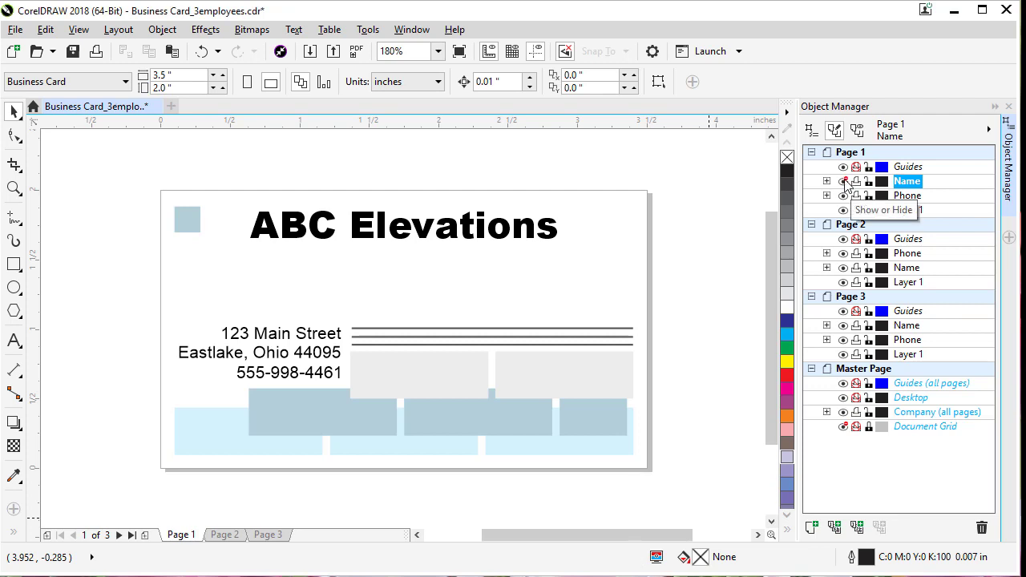
pyautogui.click(842, 182)
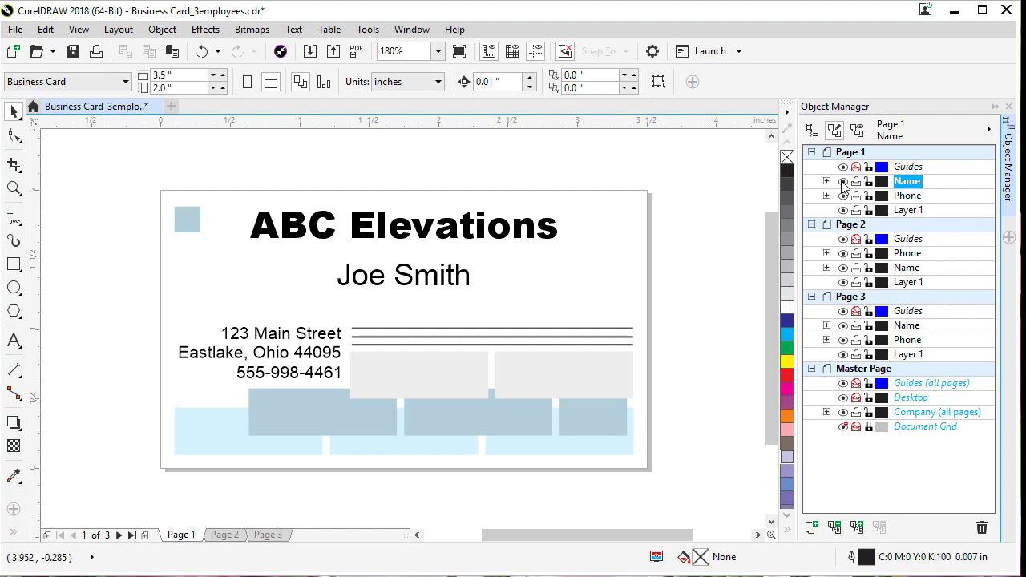
pyautogui.click(826, 196)
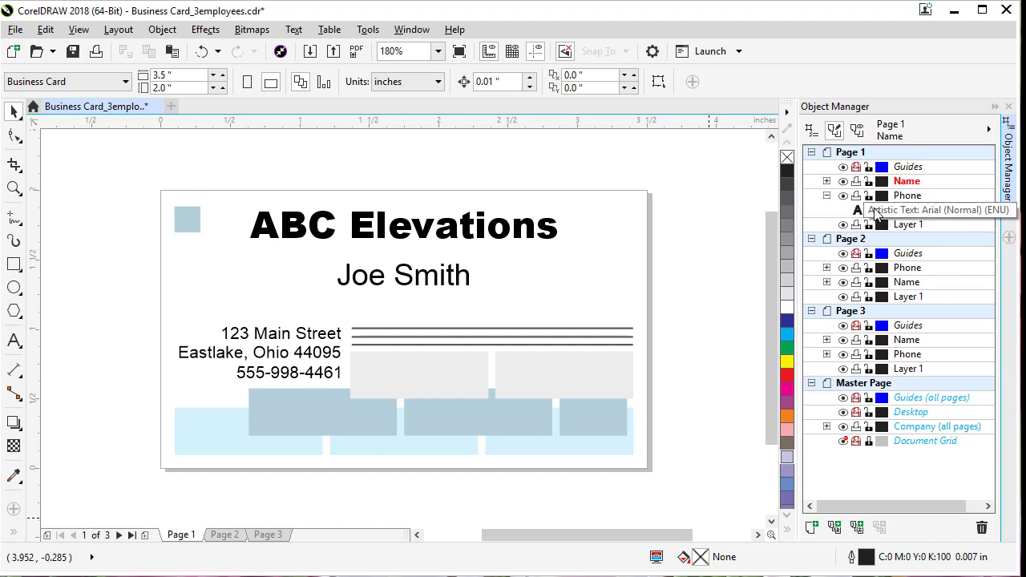
pyautogui.click(857, 211)
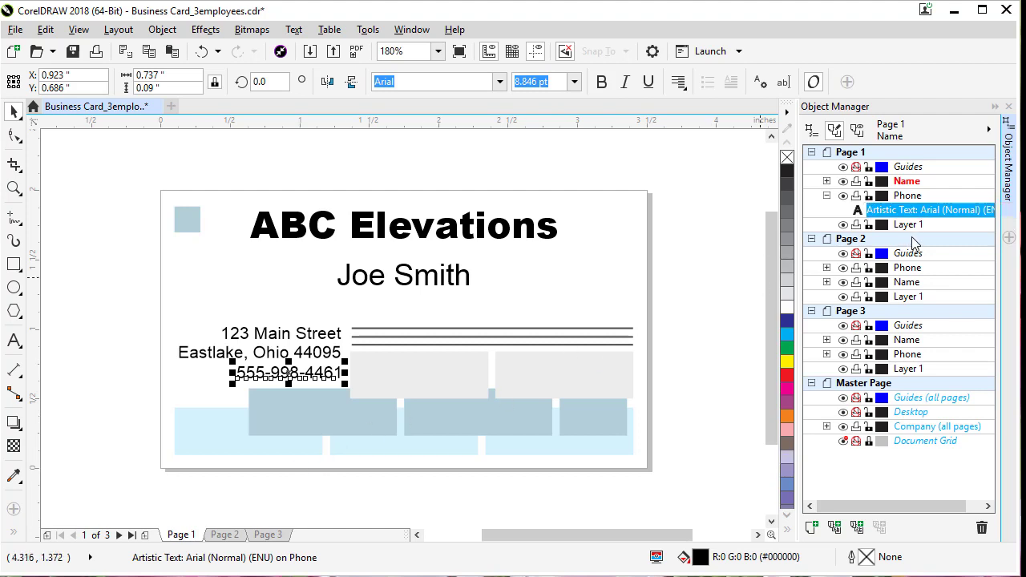
pyautogui.press('Escape')
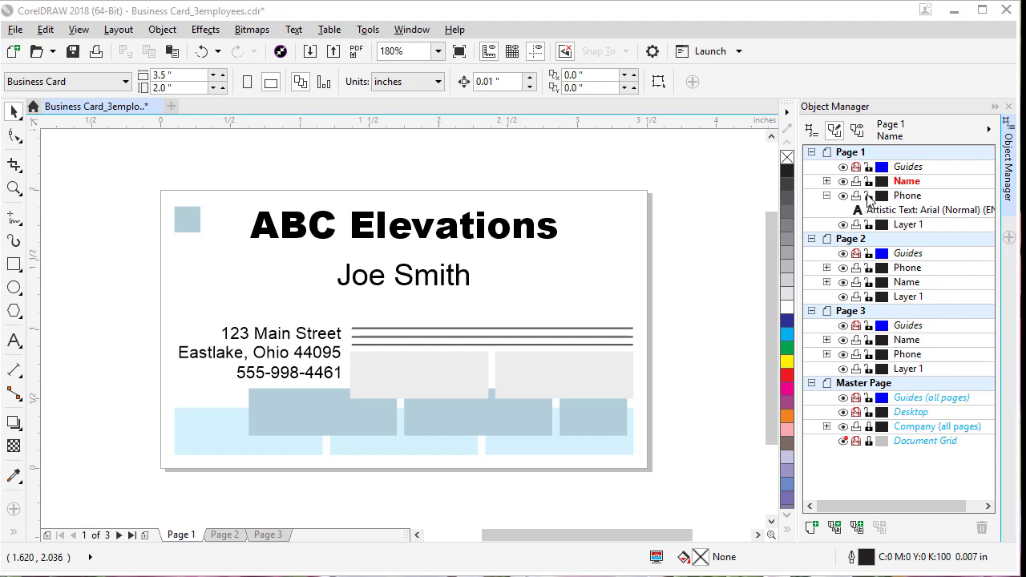
pyautogui.click(869, 197)
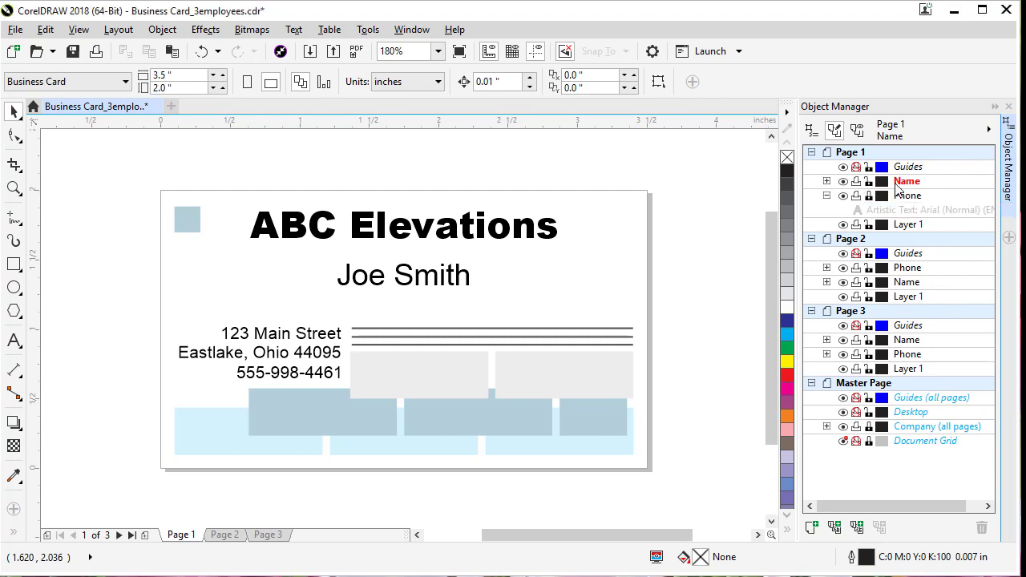
pyautogui.click(869, 195)
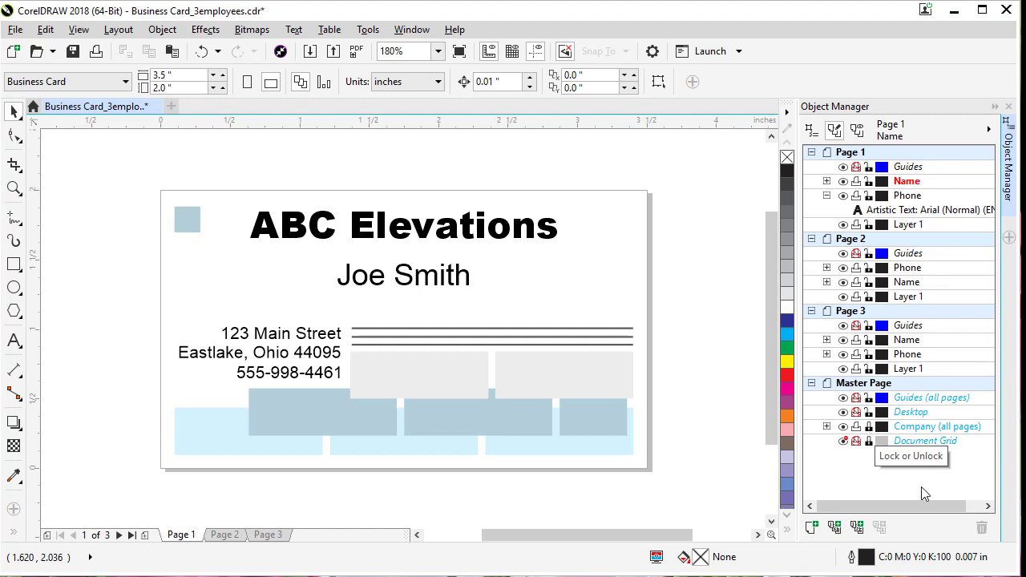
# Select Page 2's Phone layer in the Object Manager, leaving its name unchanged
pyautogui.click(908, 268)
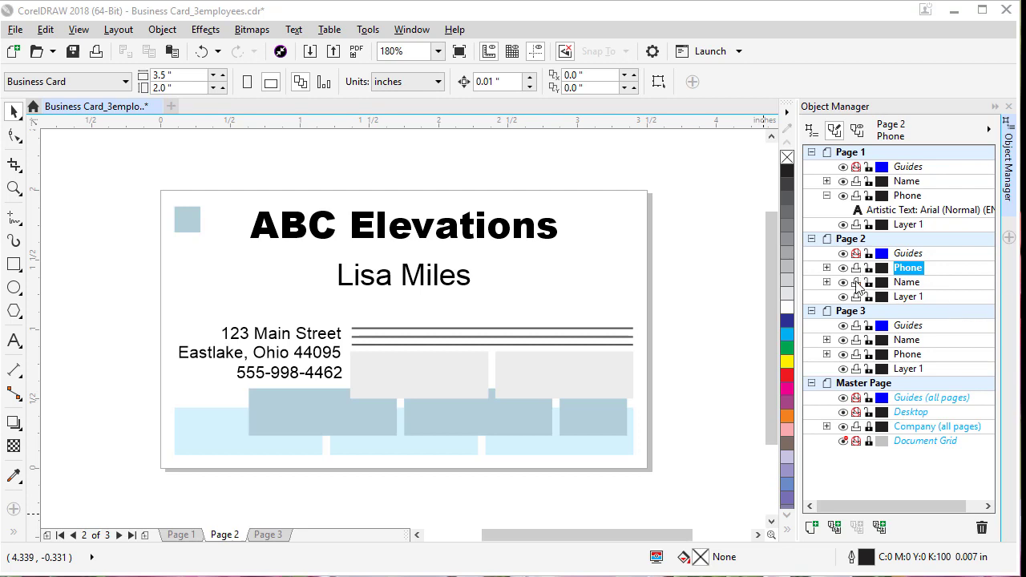
pyautogui.press('Return')
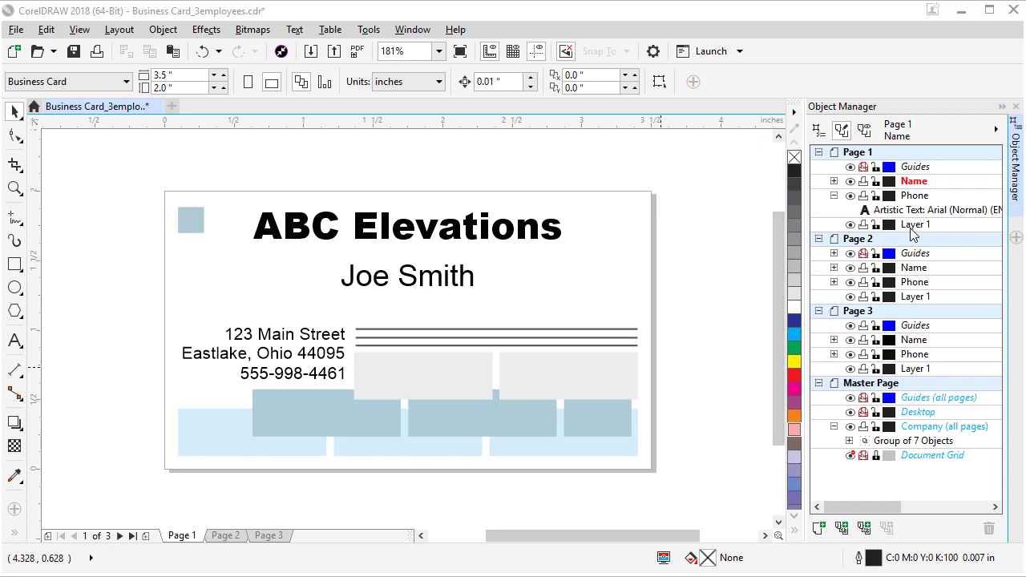
# Show object properties in a wider Object Manager and expand the Group of 7 Objects and its subgroups
pyautogui.click(818, 131)
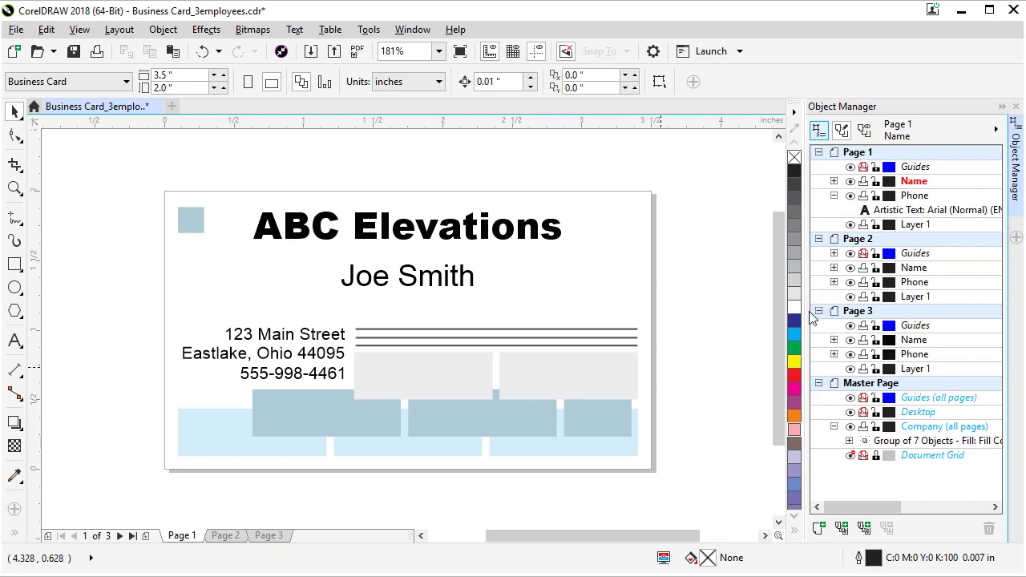
pyautogui.moveTo(775, 308); pyautogui.dragTo(600, 333)
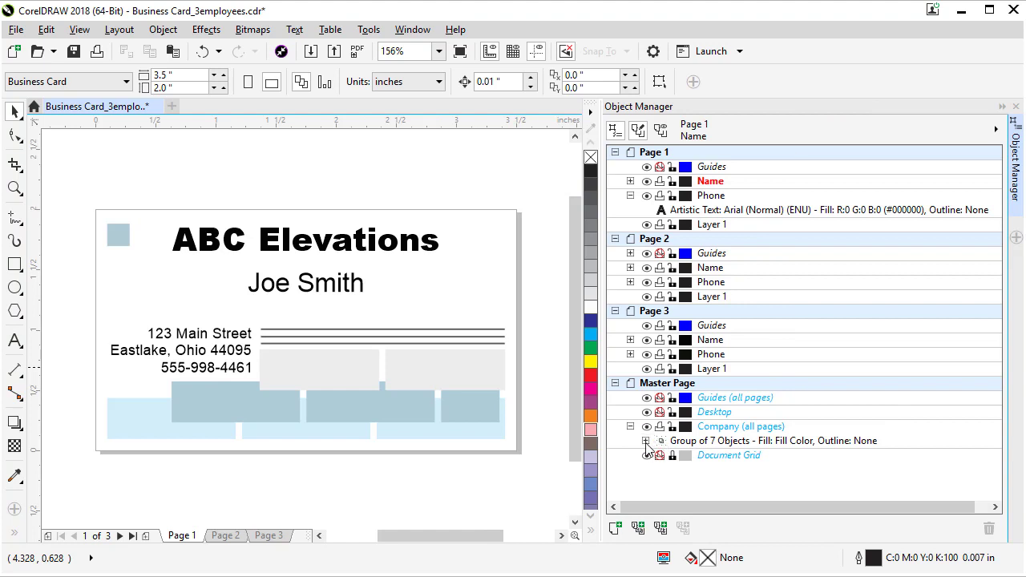
pyautogui.click(646, 441)
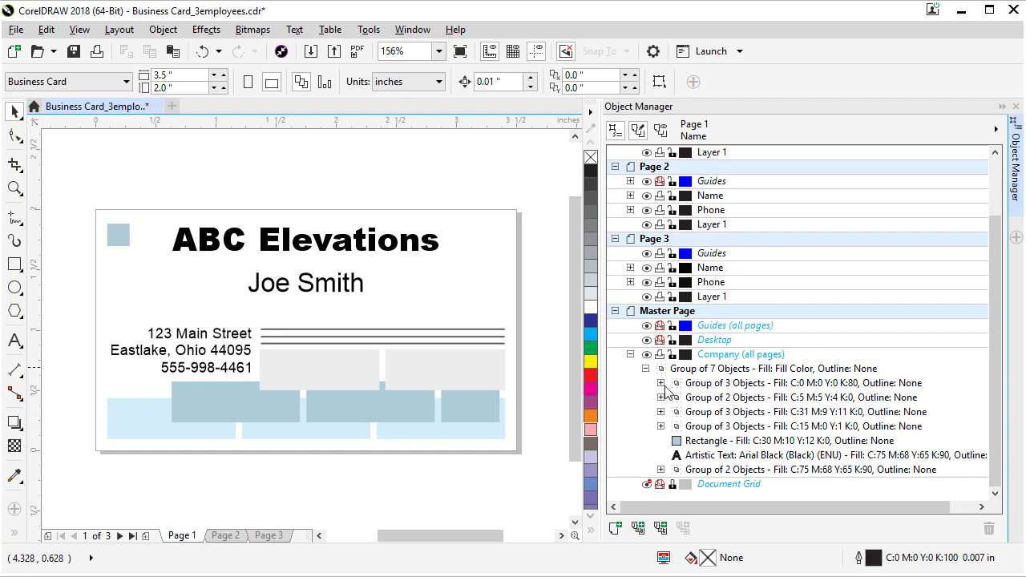
pyautogui.click(660, 383)
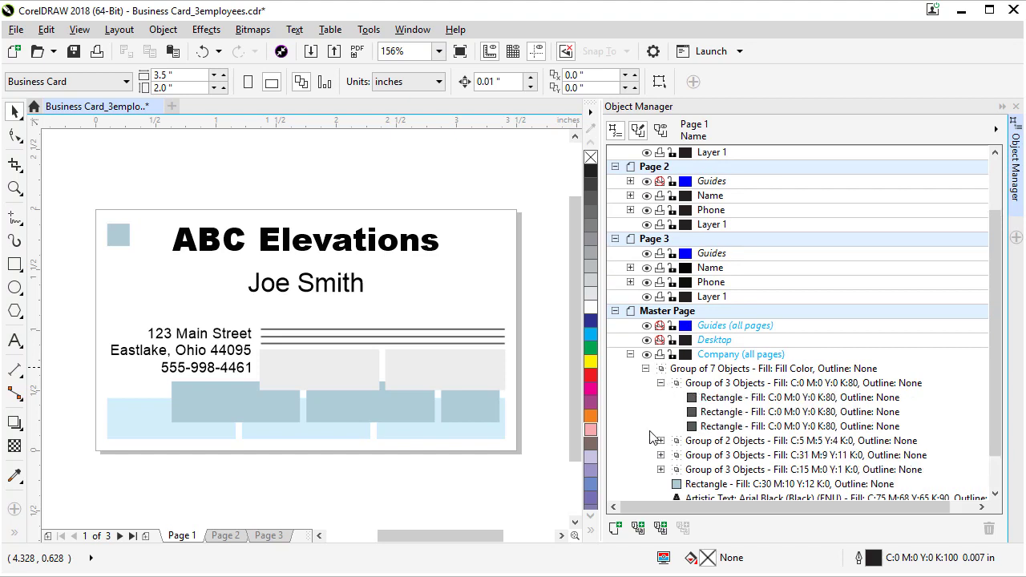
pyautogui.click(661, 441)
pyautogui.click(661, 411)
pyautogui.scroll(-1, 654, 449)
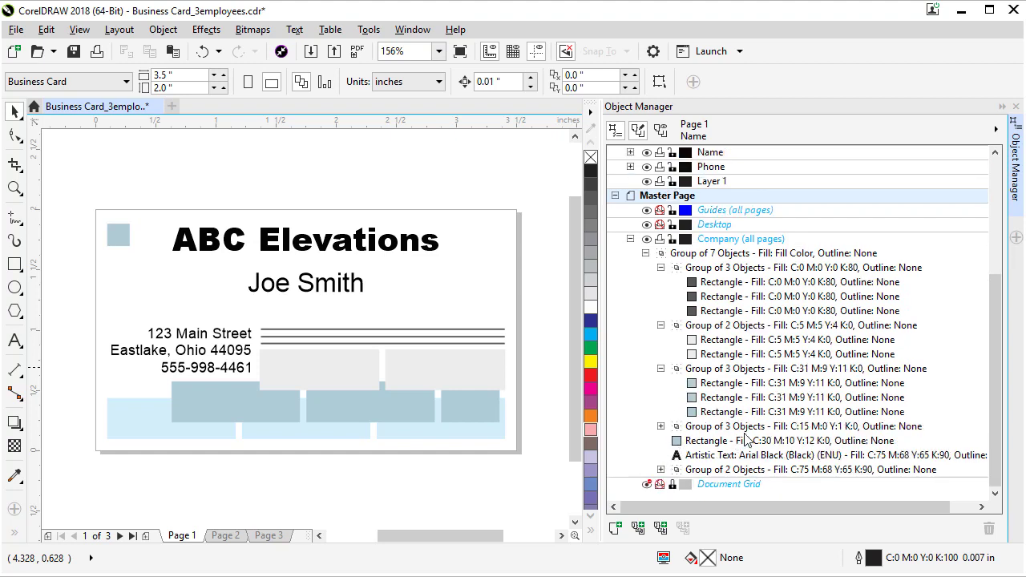
pyautogui.click(723, 398)
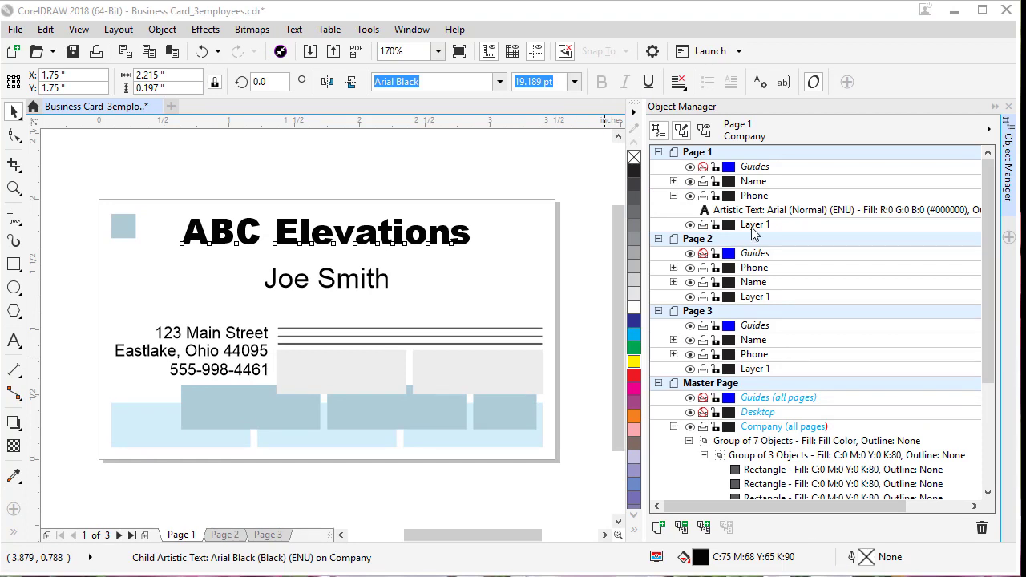
# Move Page 1's Phone layer under Page 2, below its Guides layer
pyautogui.click(754, 198)
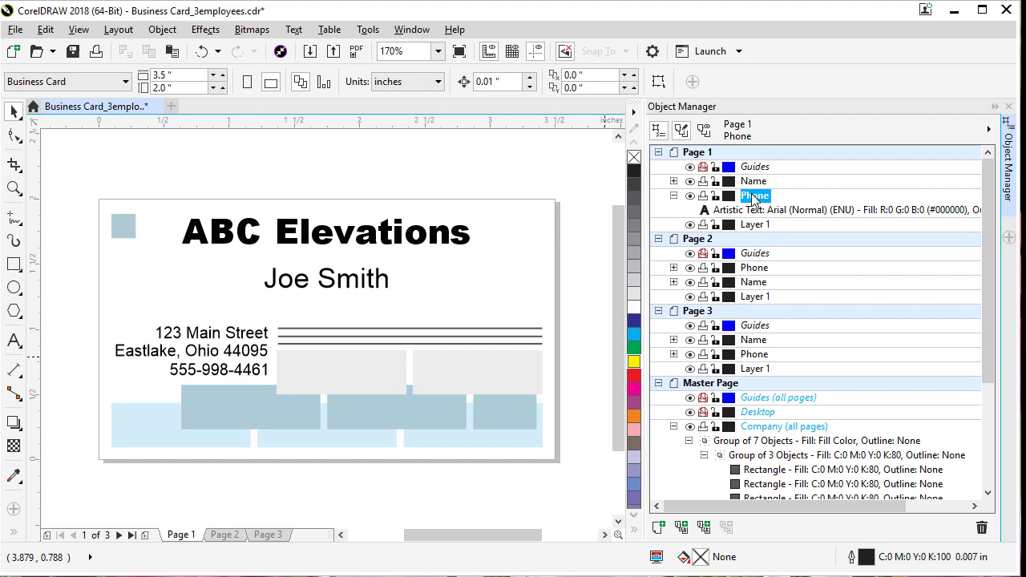
pyautogui.moveTo(754, 198); pyautogui.dragTo(757, 271)
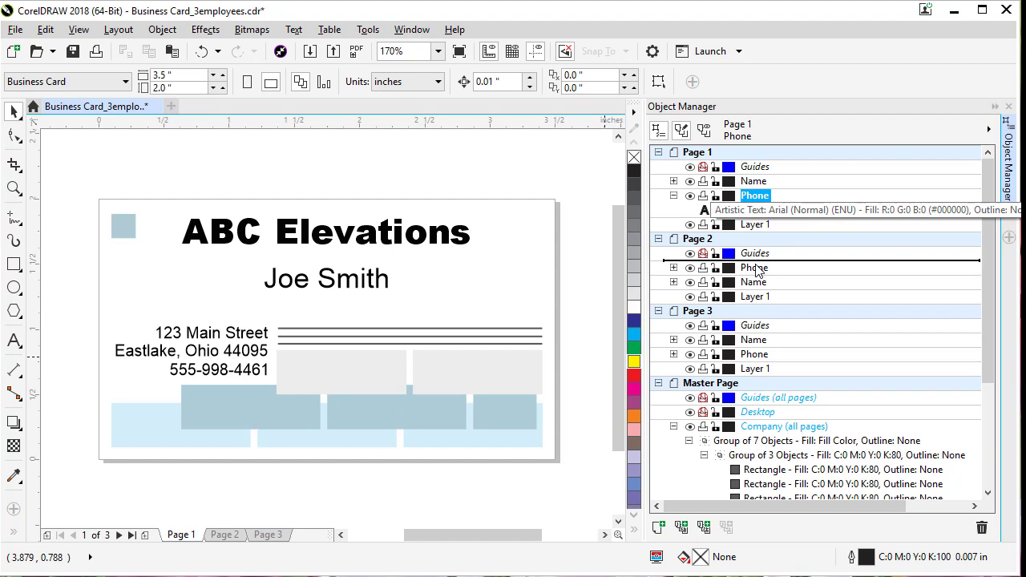
pyautogui.moveTo(756, 271); pyautogui.dragTo(757, 271)
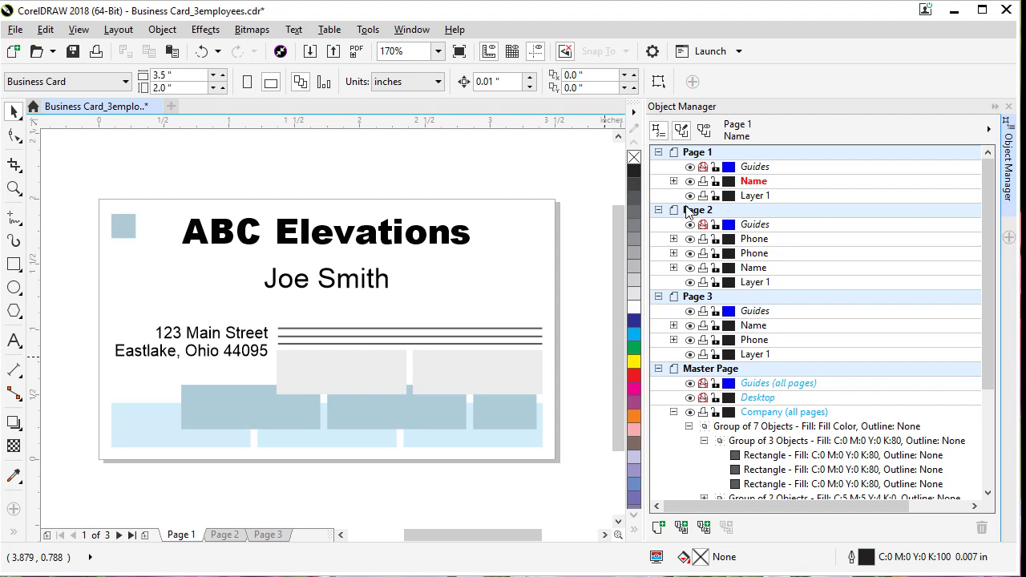
# Delete the empty Layer 1 from Pages 1, 2 and 3, then undo the Phone layer's move to Page 2
pyautogui.click(753, 196)
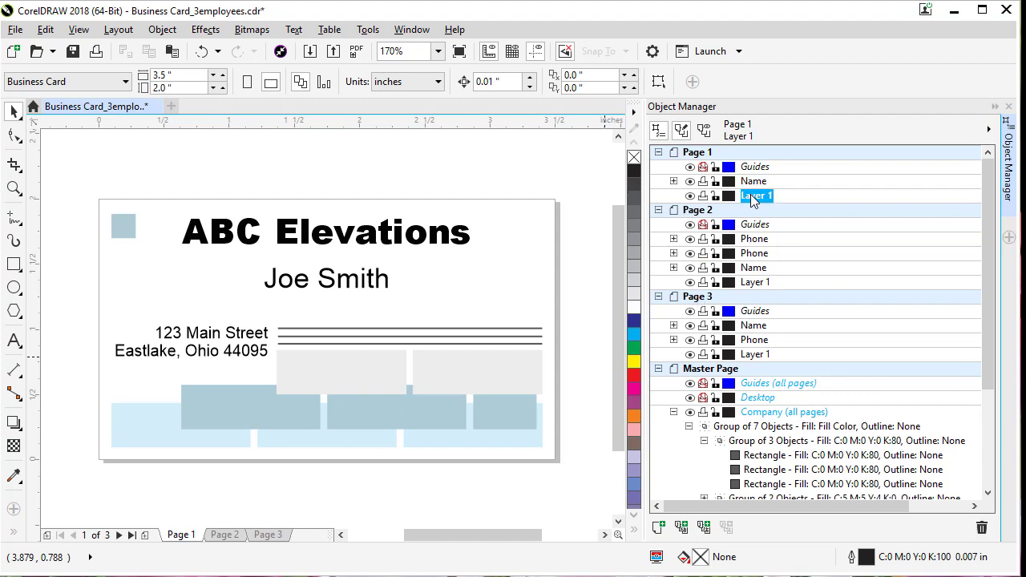
pyautogui.click(982, 527)
pyautogui.click(756, 269)
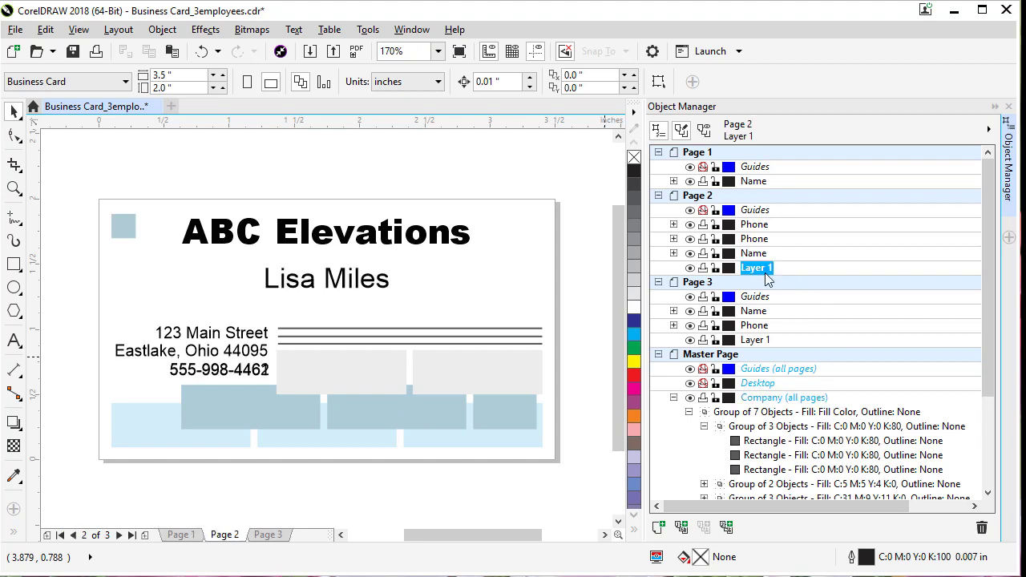
pyautogui.click(981, 528)
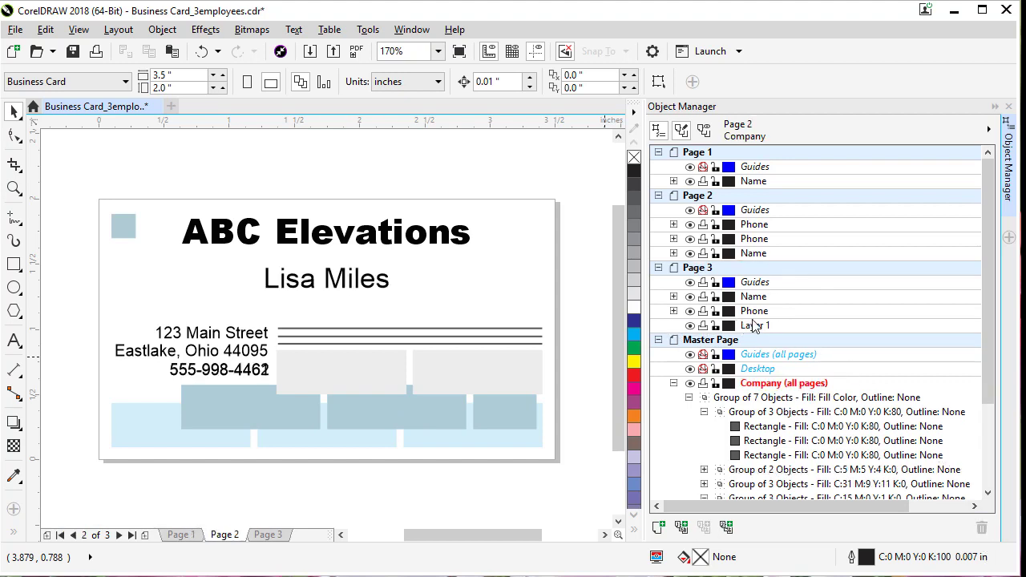
pyautogui.click(753, 323)
pyautogui.click(981, 528)
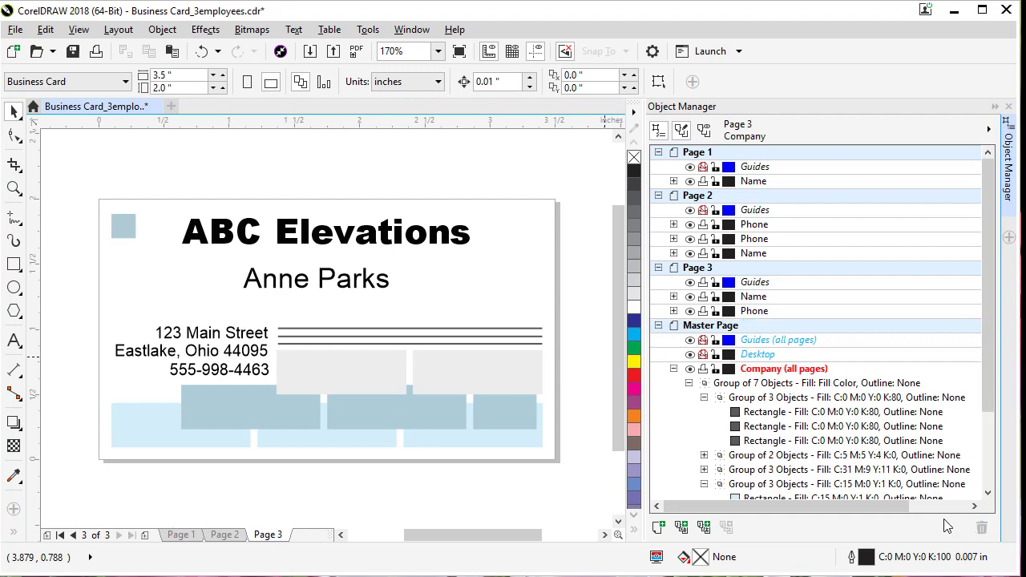
pyautogui.moveTo(643, 303)
pyautogui.mouseDown()
pyautogui.moveTo(665, 321)
pyautogui.moveTo(803, 361)
pyautogui.mouseUp()
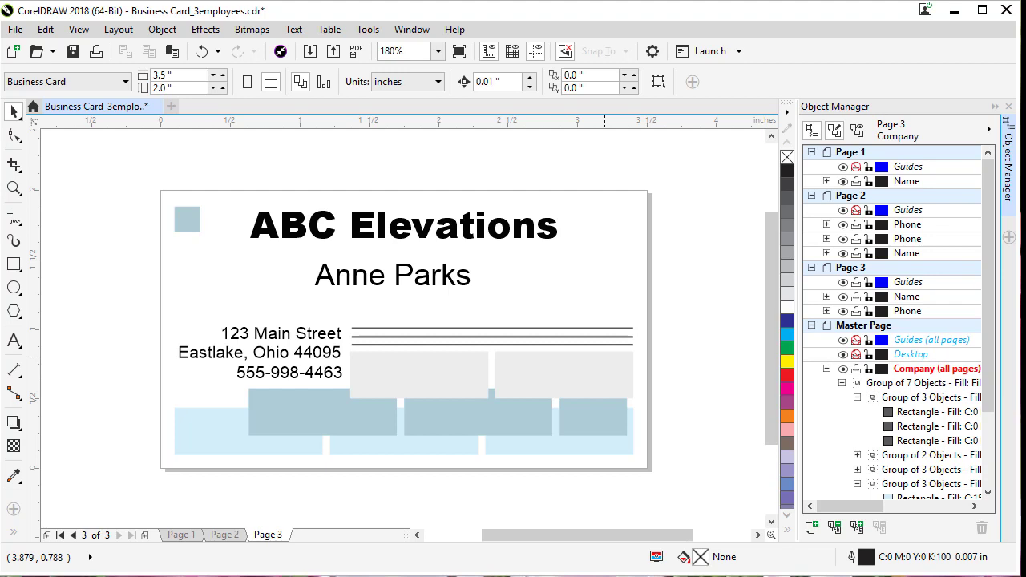
pyautogui.hotkey('ctrl', 'z')
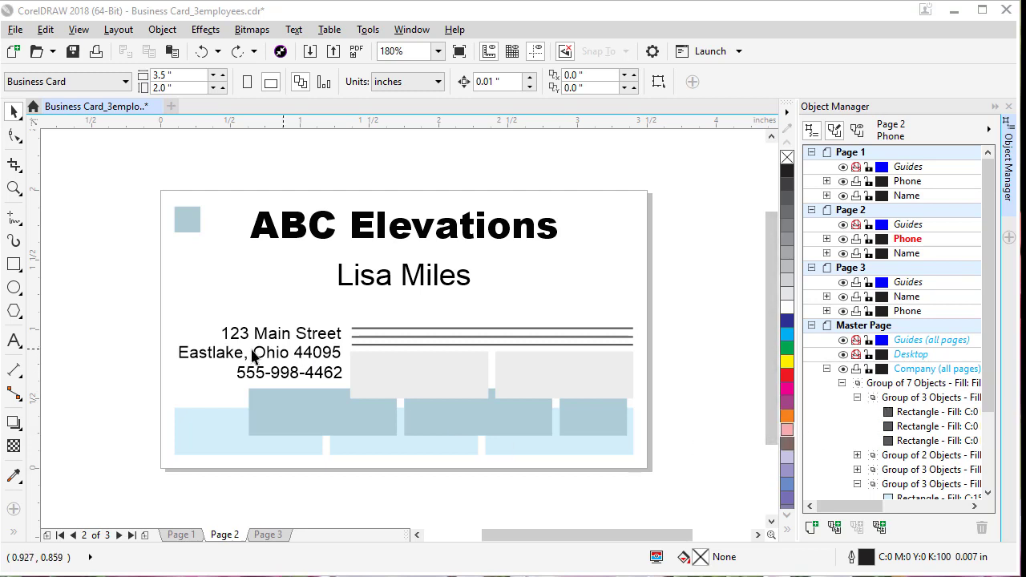
# Add a vertical guideline, move it into Page 2's own Guides layer, and switch to Page 3
pyautogui.moveTo(35, 337); pyautogui.dragTo(371, 321)
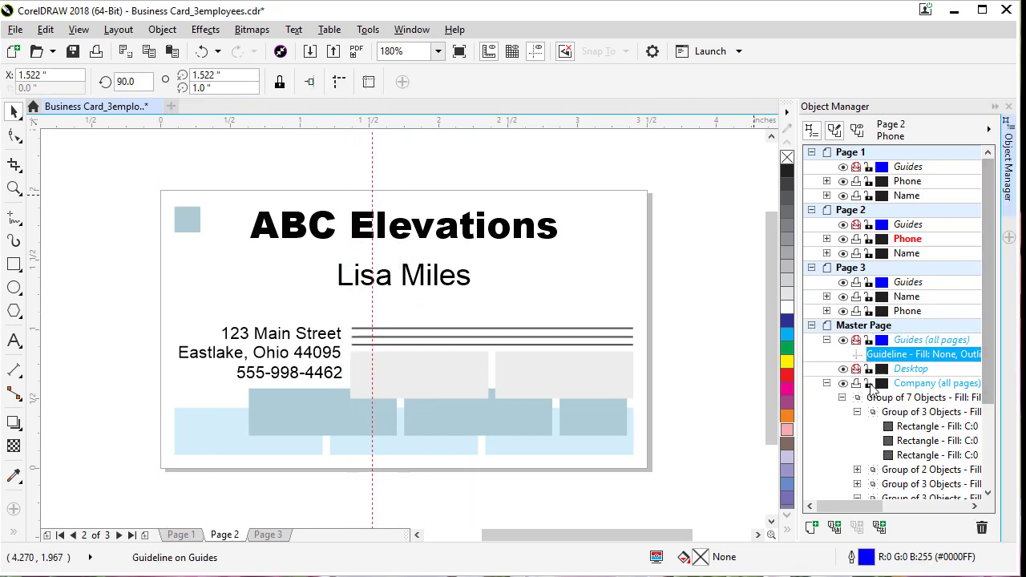
pyautogui.moveTo(917, 353); pyautogui.dragTo(907, 227)
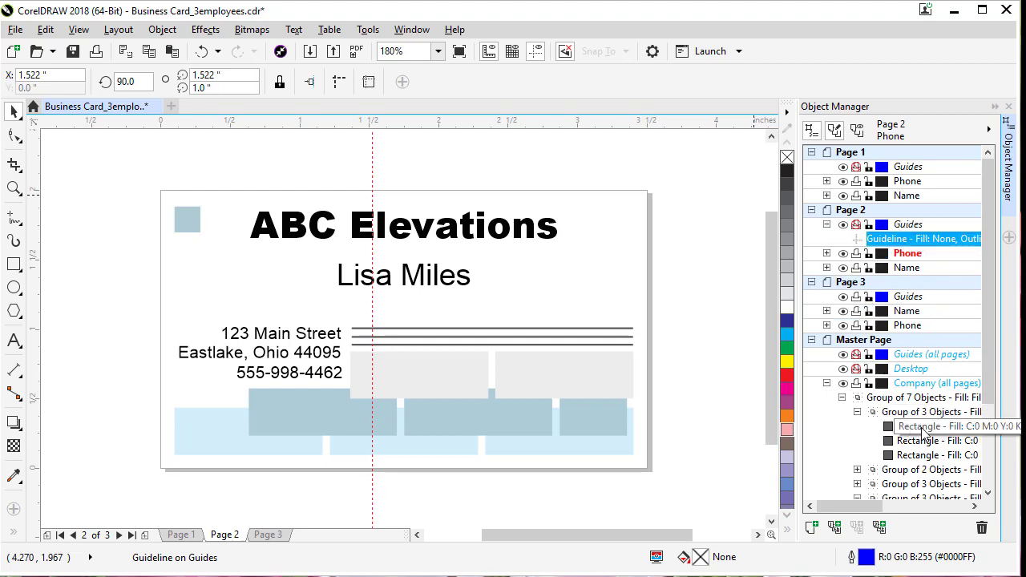
pyautogui.click(265, 543)
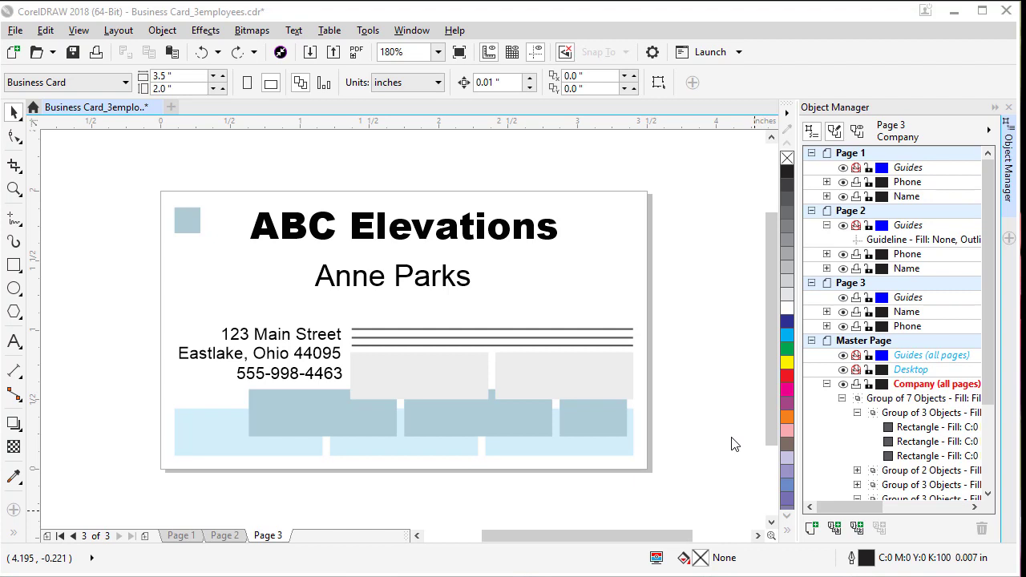
# Set Page 3's Name layer colour to pink
pyautogui.doubleClick(881, 318)
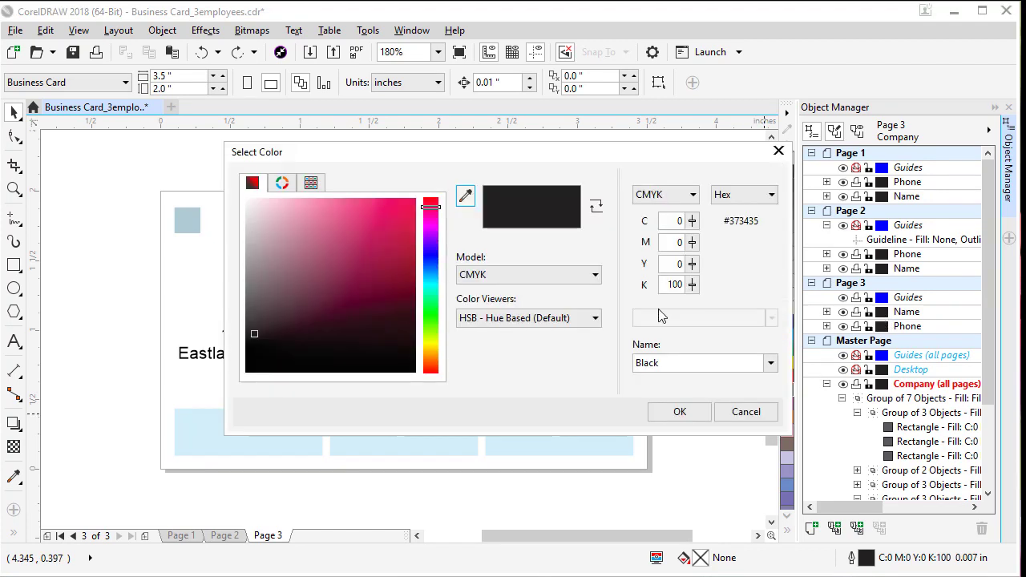
pyautogui.click(383, 215)
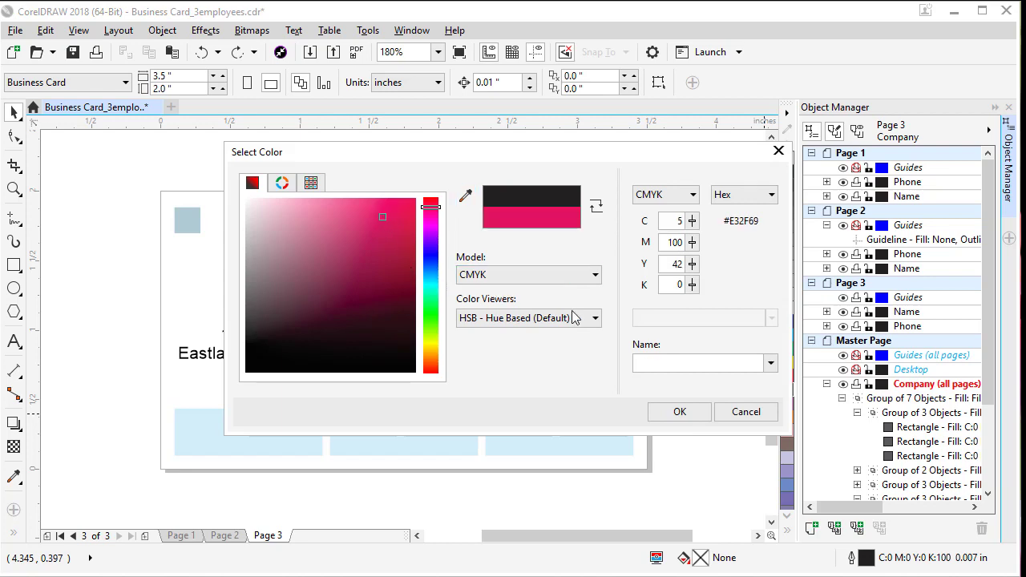
pyautogui.click(679, 411)
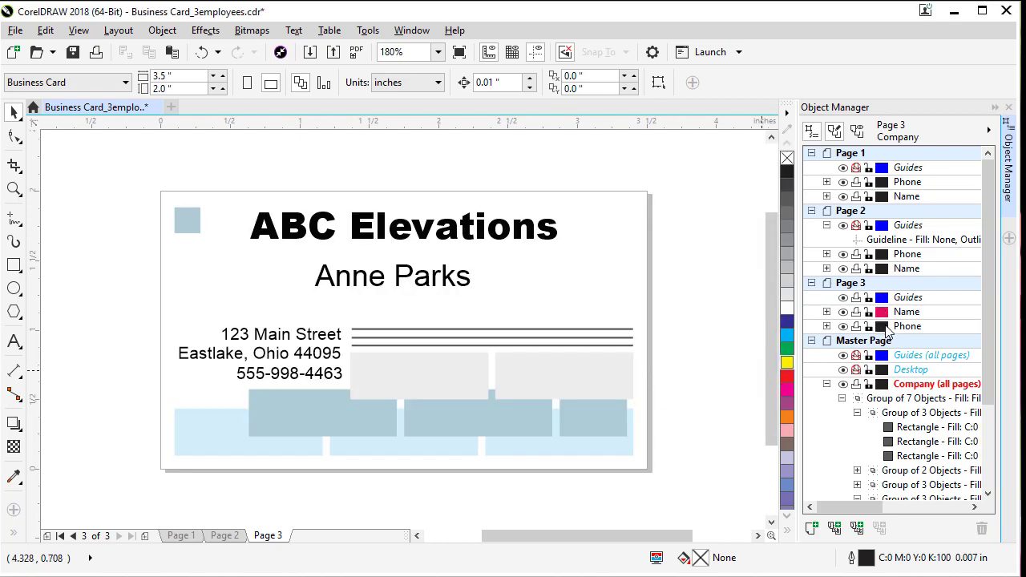
# Set Page 3's Phone layer colour to green
pyautogui.doubleClick(882, 326)
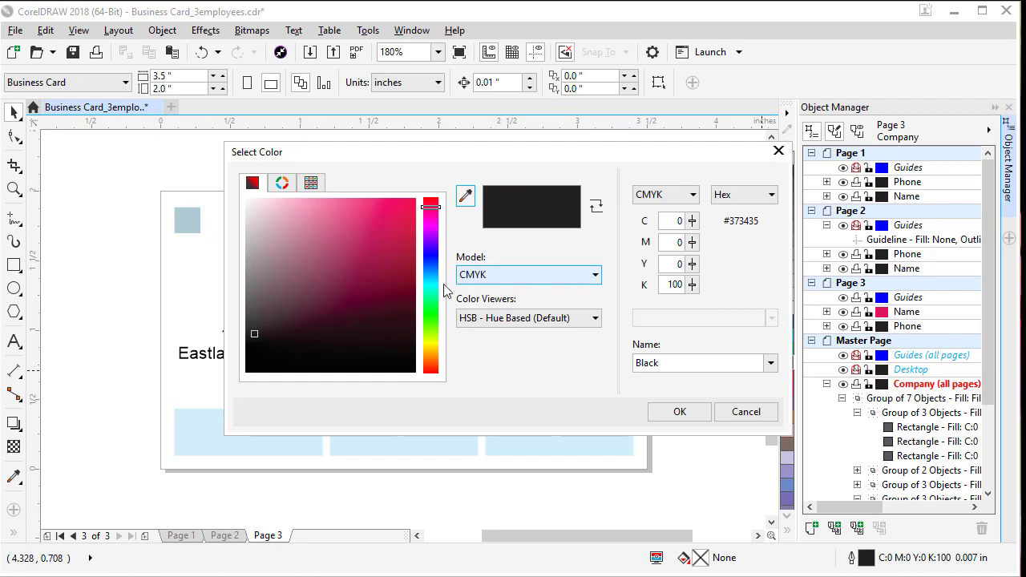
pyautogui.click(431, 320)
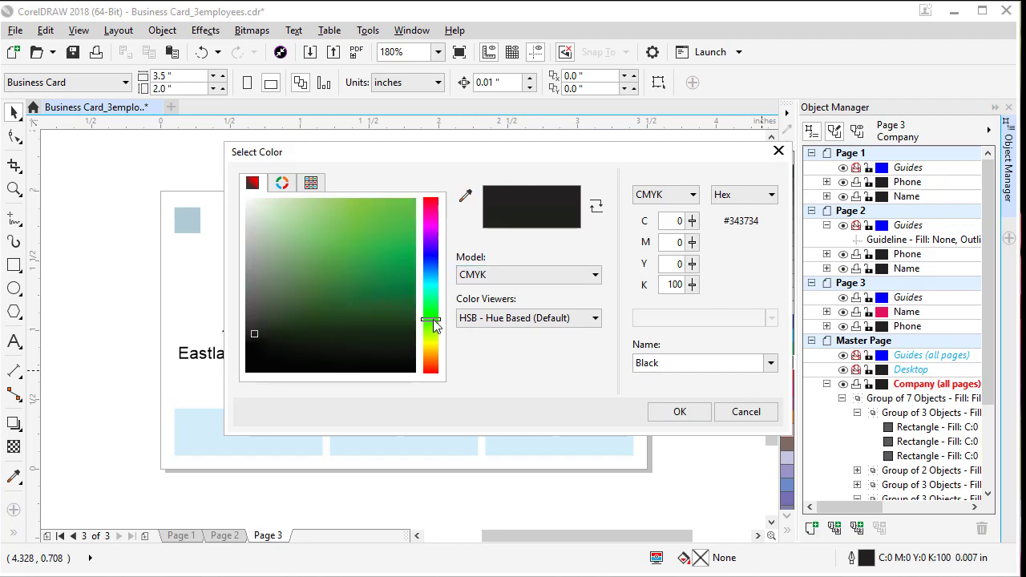
pyautogui.click(394, 218)
pyautogui.click(679, 412)
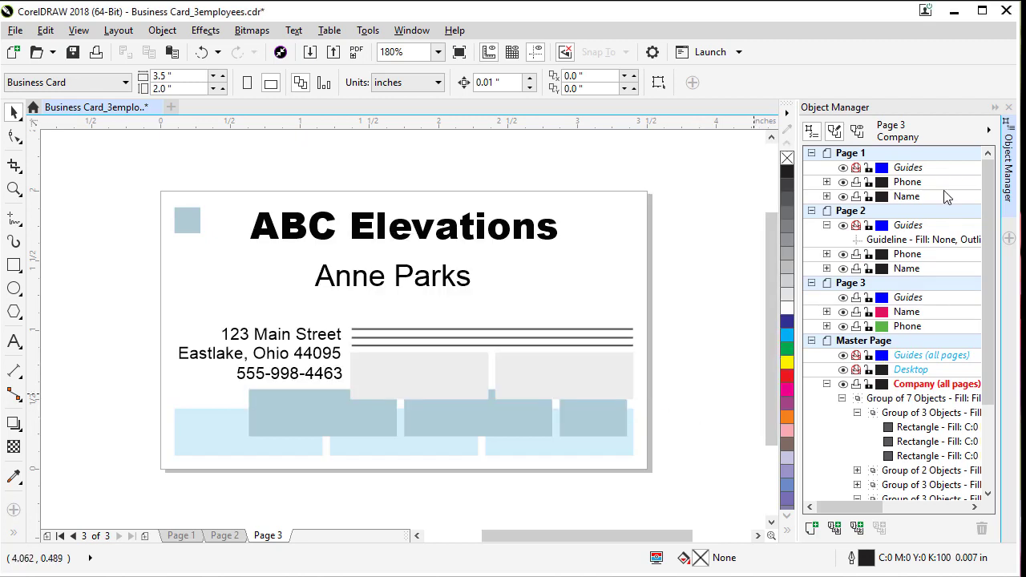
# Switch the drawing's display mode to Wireframe
pyautogui.click(78, 30)
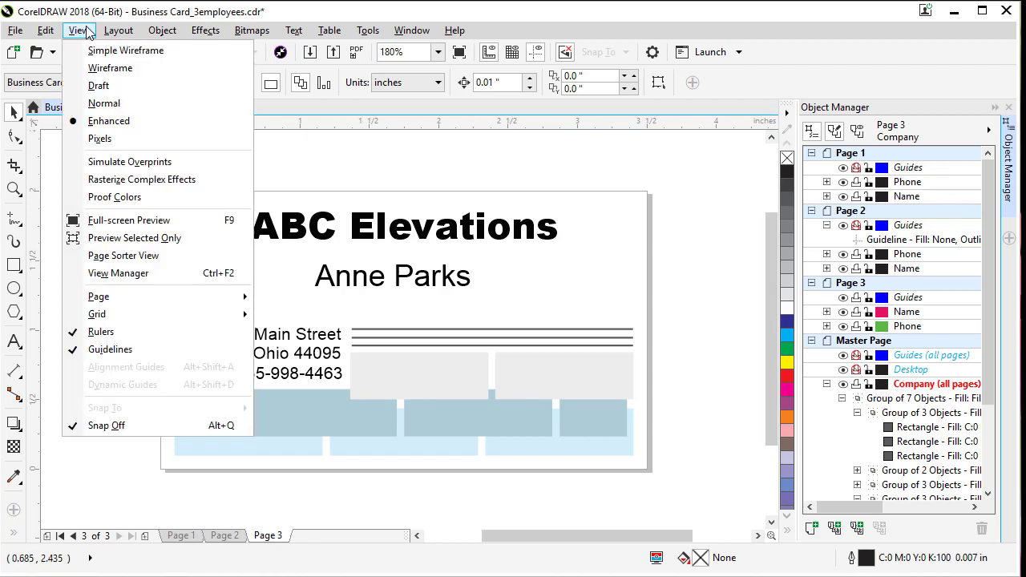
pyautogui.click(115, 70)
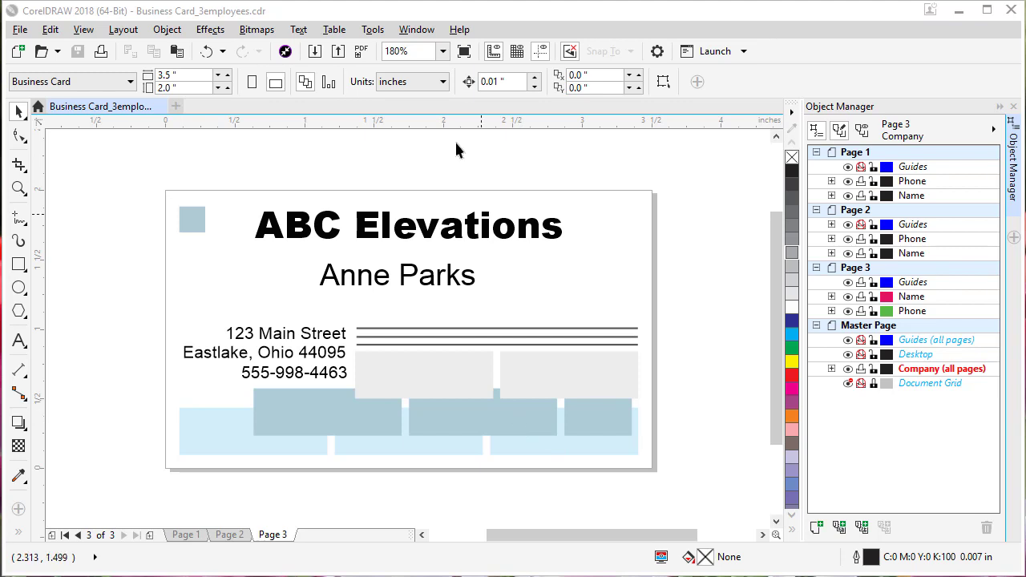
# Create a new blank Letter-size document
pyautogui.click(20, 30)
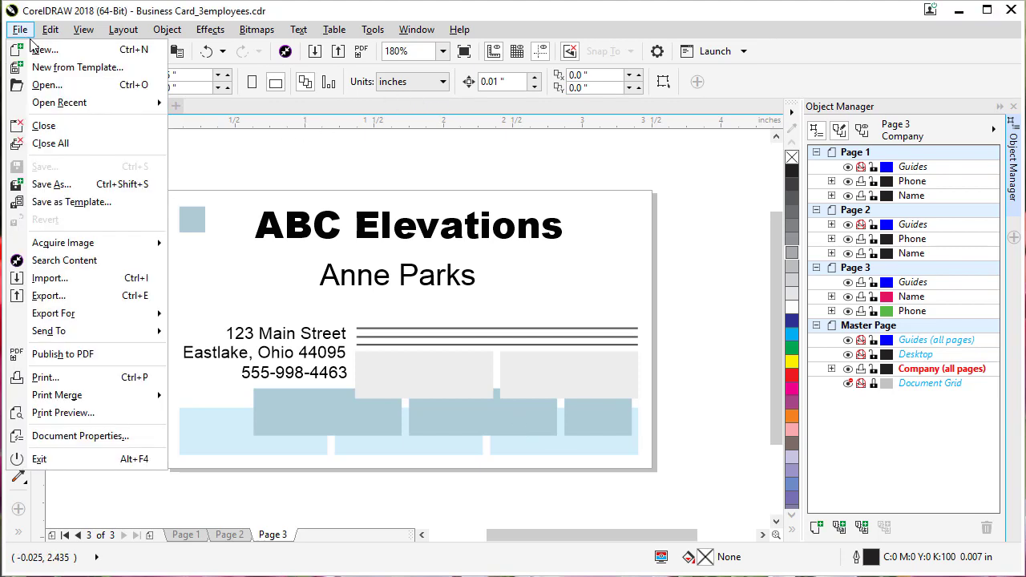
pyautogui.click(36, 46)
pyautogui.click(505, 462)
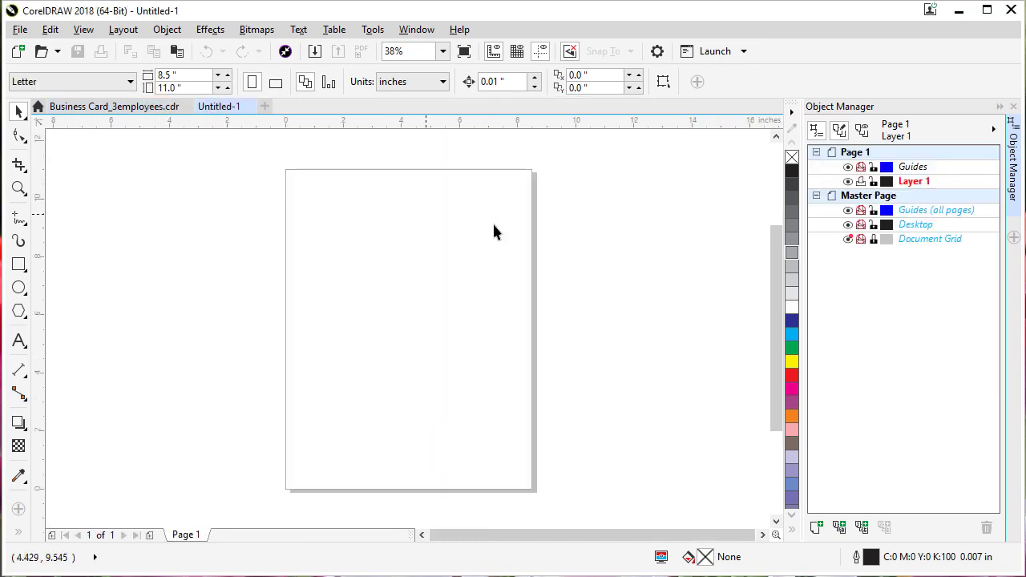
# Add a new master layer for all pages named 'page number'
pyautogui.click(840, 526)
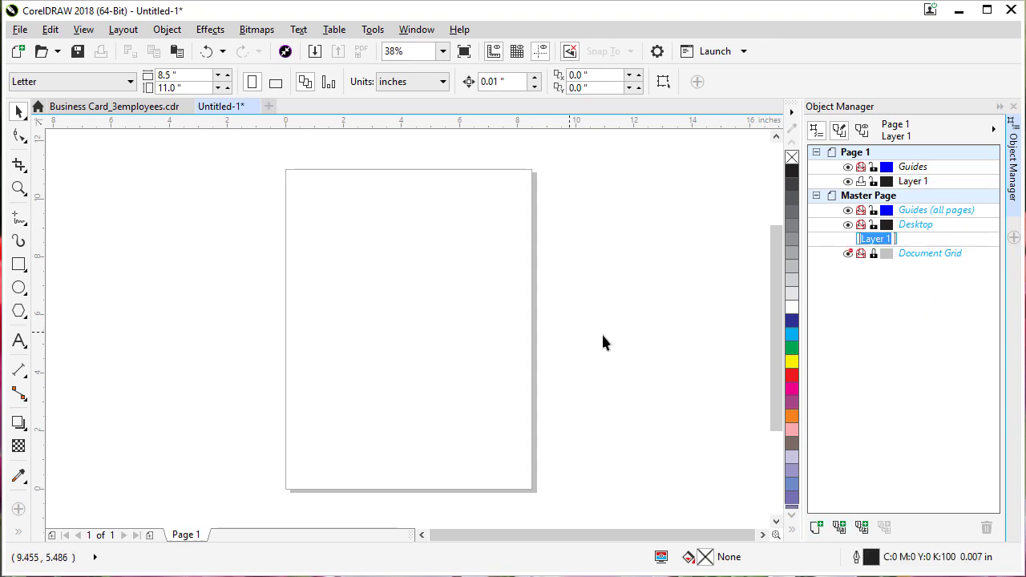
pyautogui.write('page number')
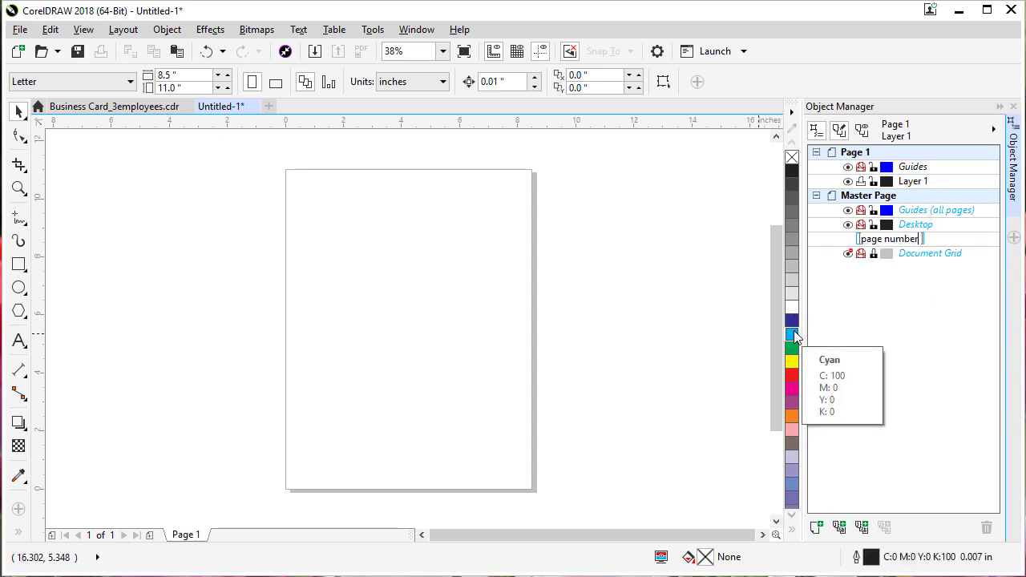
pyautogui.press('Return')
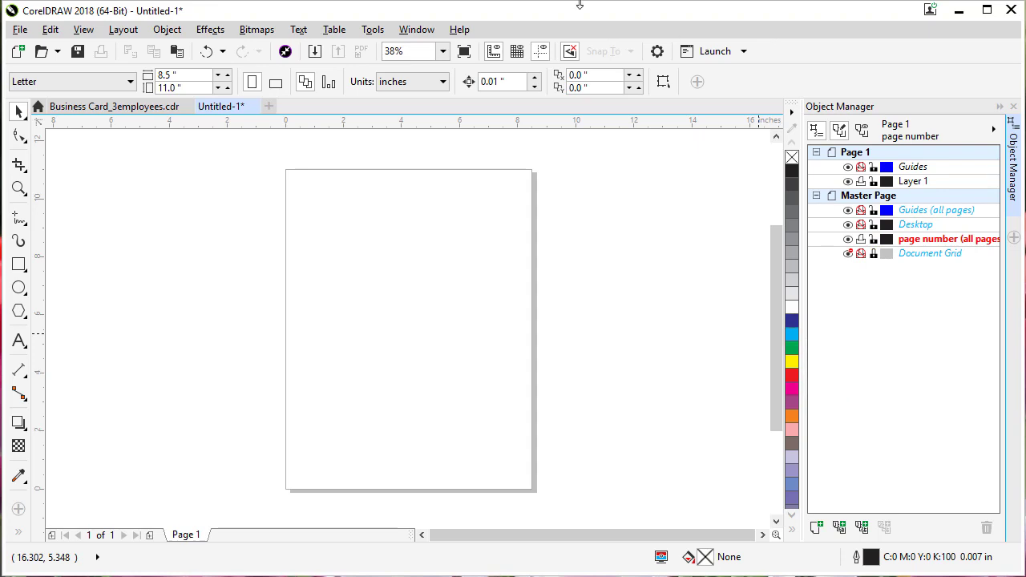
# Insert a page number on the active layer and enlarge it at the page bottom
pyautogui.click(123, 29)
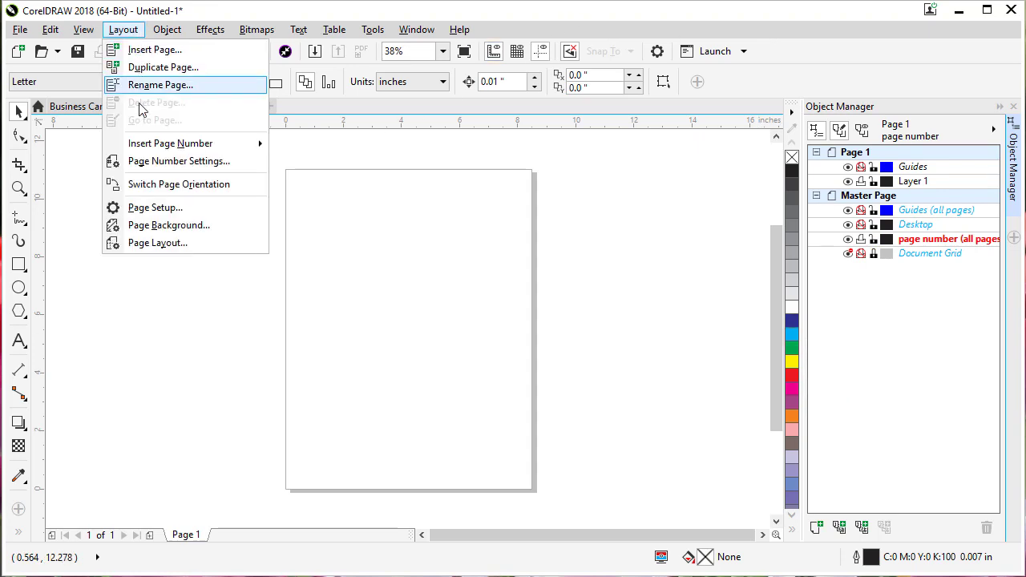
pyautogui.moveTo(139, 151)
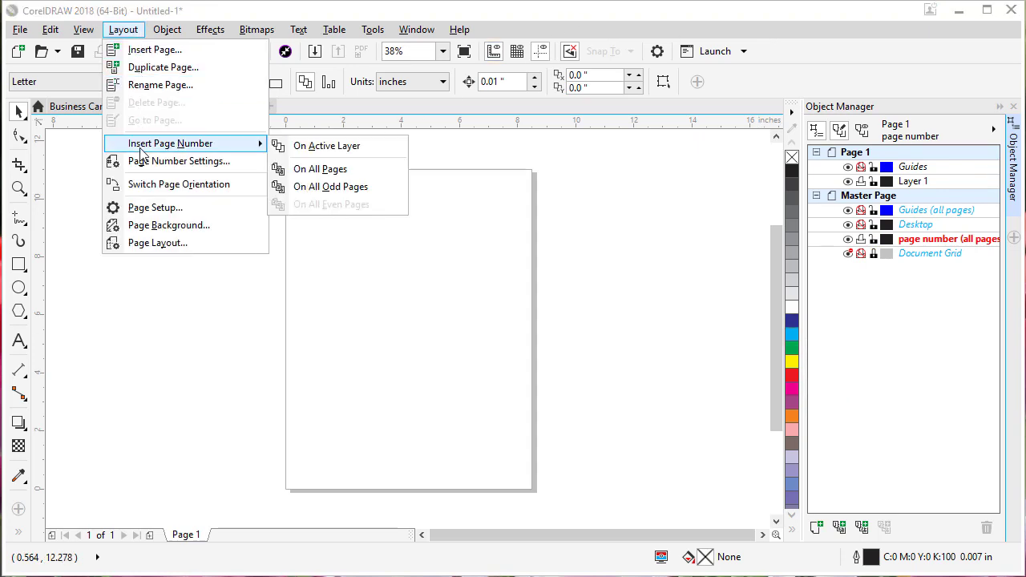
pyautogui.click(305, 146)
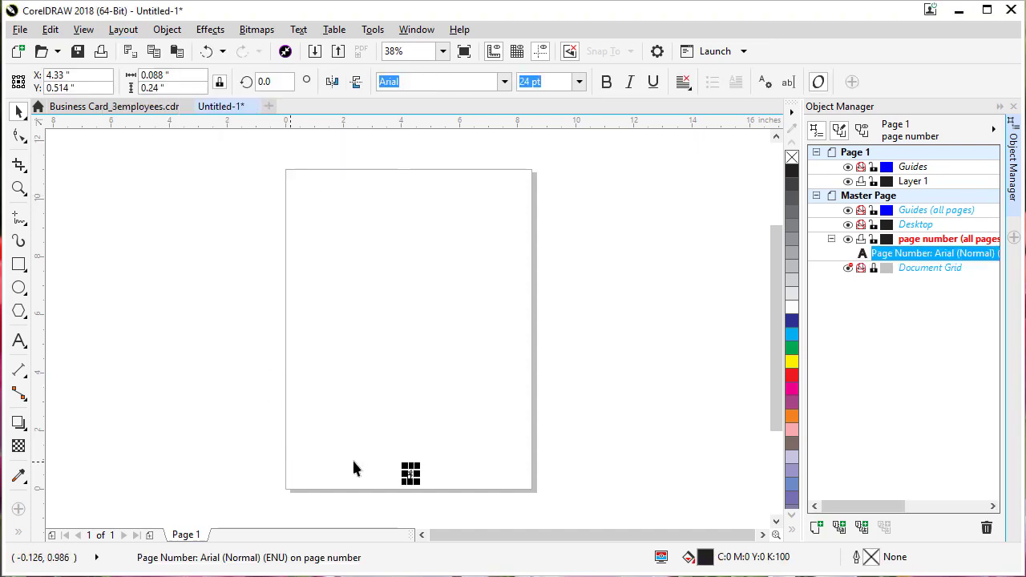
pyautogui.moveTo(421, 459); pyautogui.dragTo(468, 436)
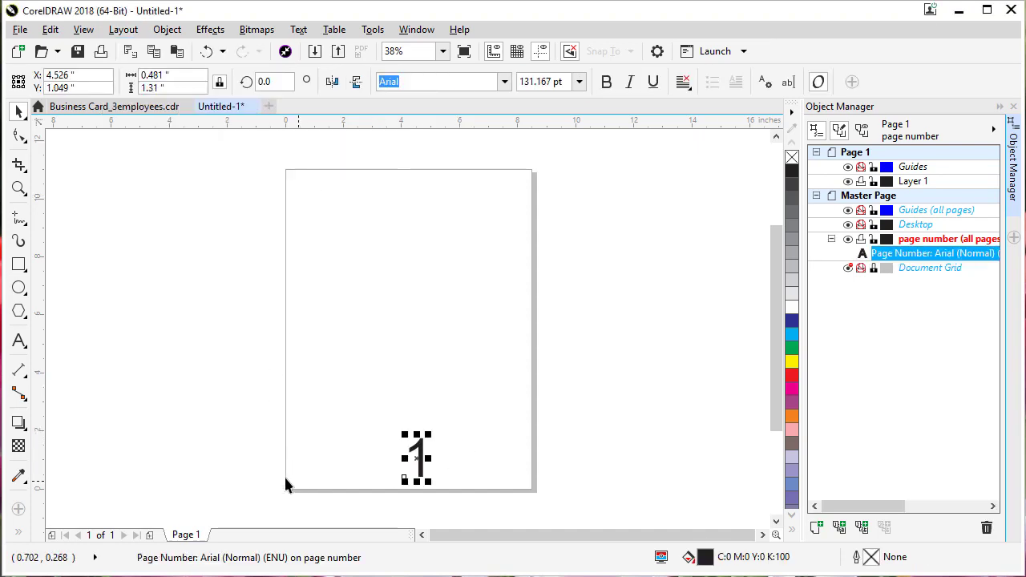
pyautogui.click(232, 492)
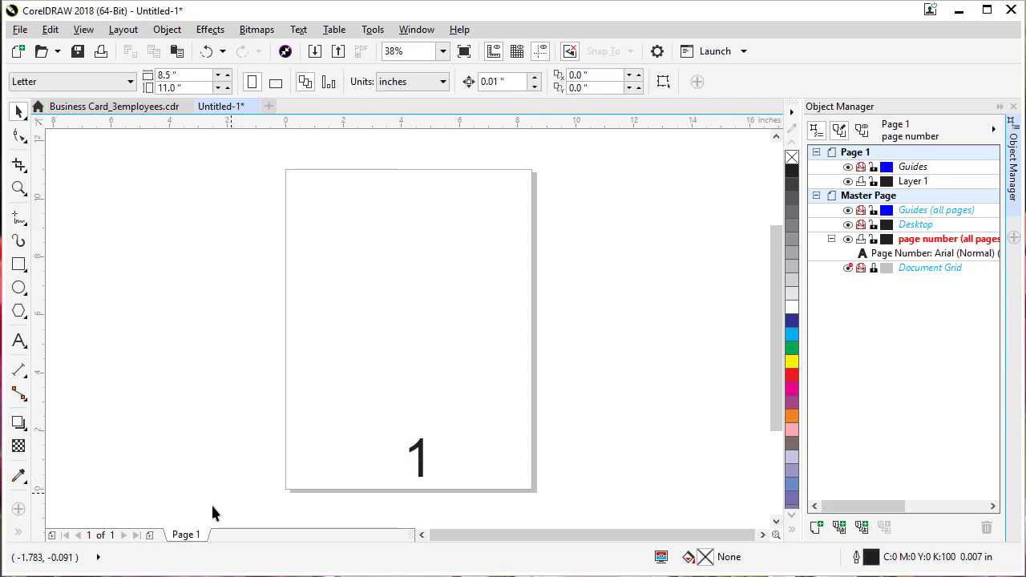
# Add pages 2 and 3, then view pages 1, 2 and 3 to confirm each shows its own number
pyautogui.click(150, 535)
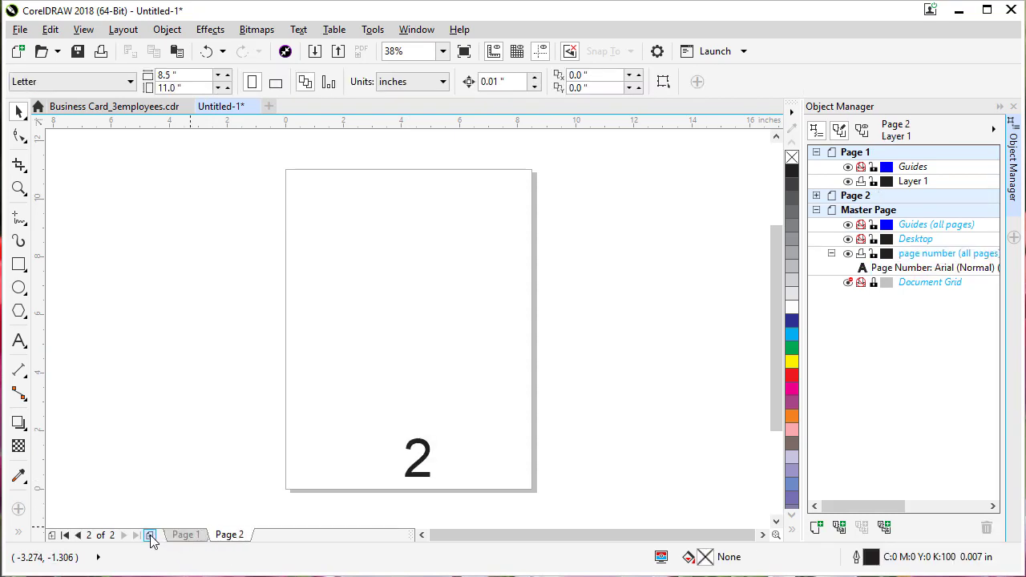
pyautogui.click(150, 535)
pyautogui.click(184, 535)
pyautogui.click(227, 535)
pyautogui.click(271, 535)
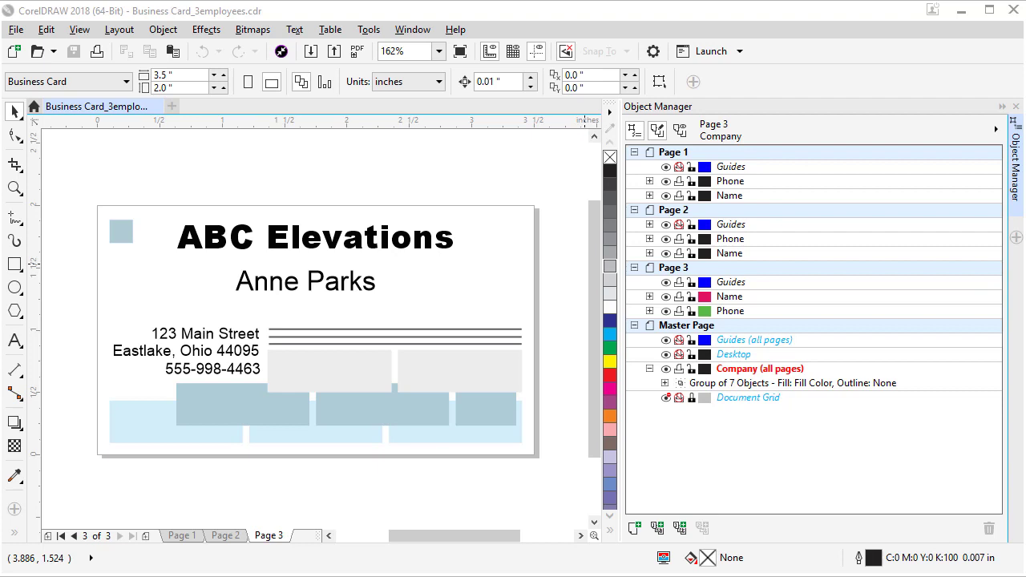
# Expand Group of 7 Objects and its nested Group of 2, C:31 and C:15 rectangle groups
pyautogui.click(665, 383)
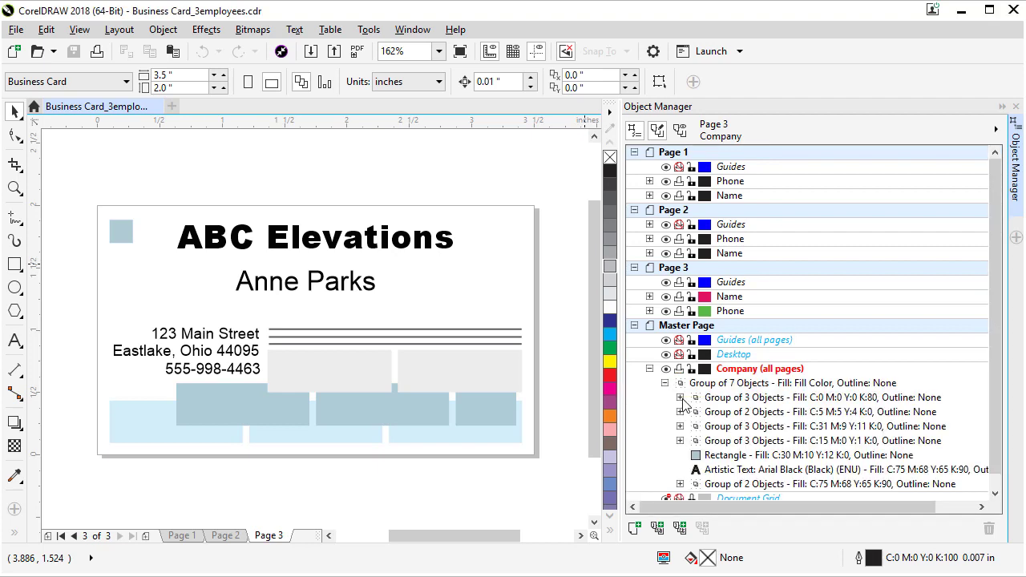
pyautogui.click(680, 398)
pyautogui.click(680, 455)
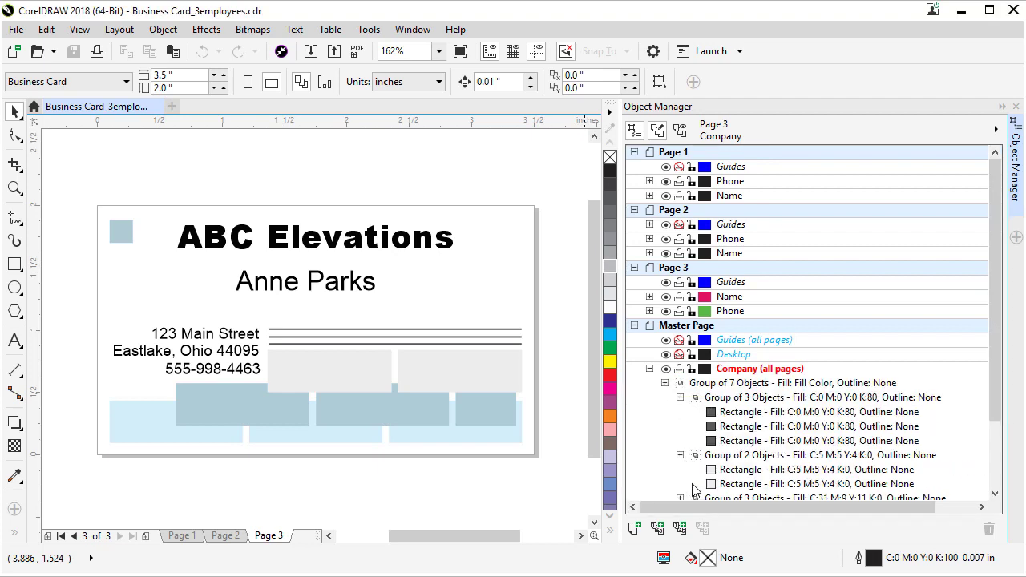
pyautogui.scroll(-2, 686, 491)
pyautogui.click(680, 412)
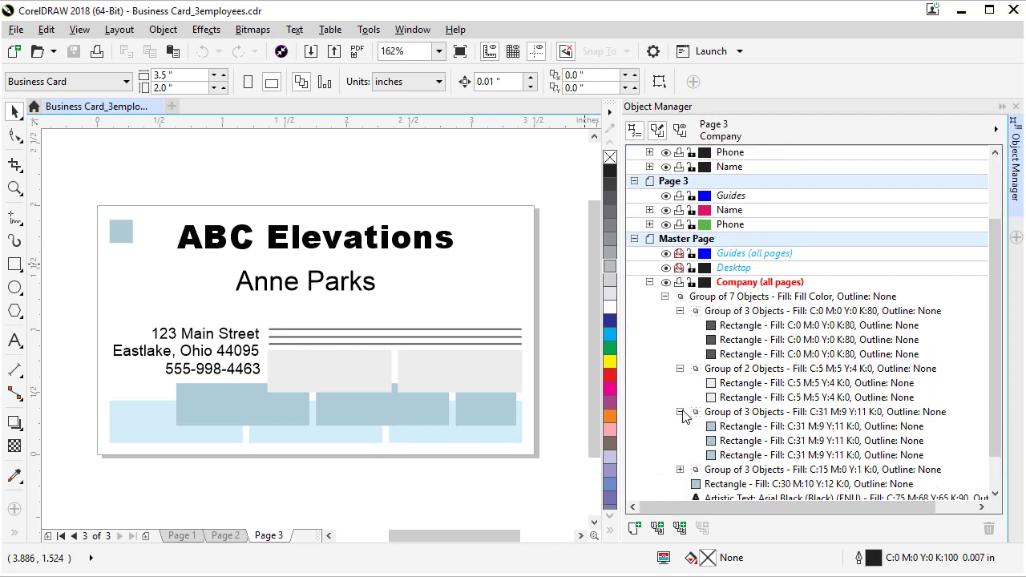
pyautogui.click(680, 470)
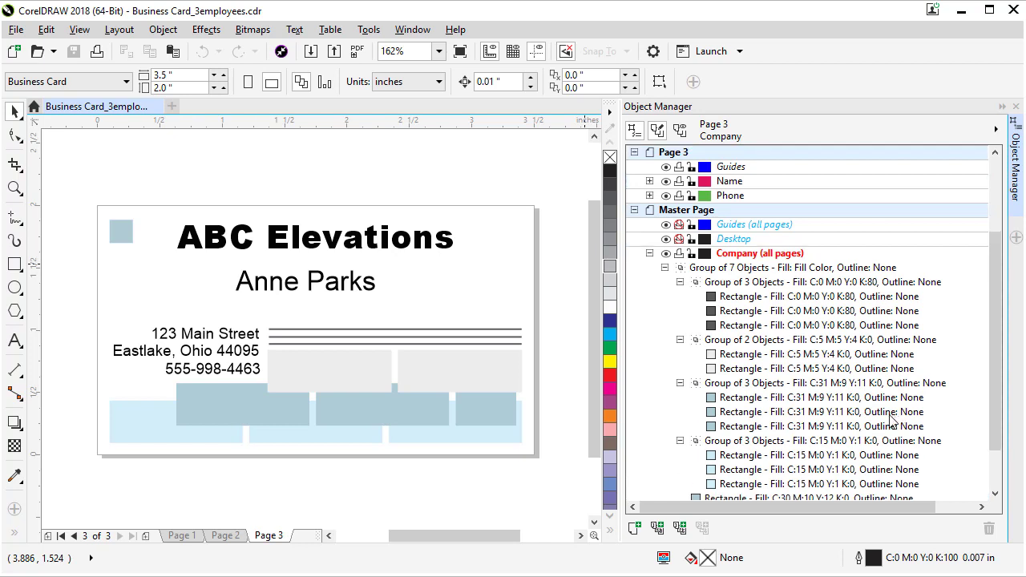